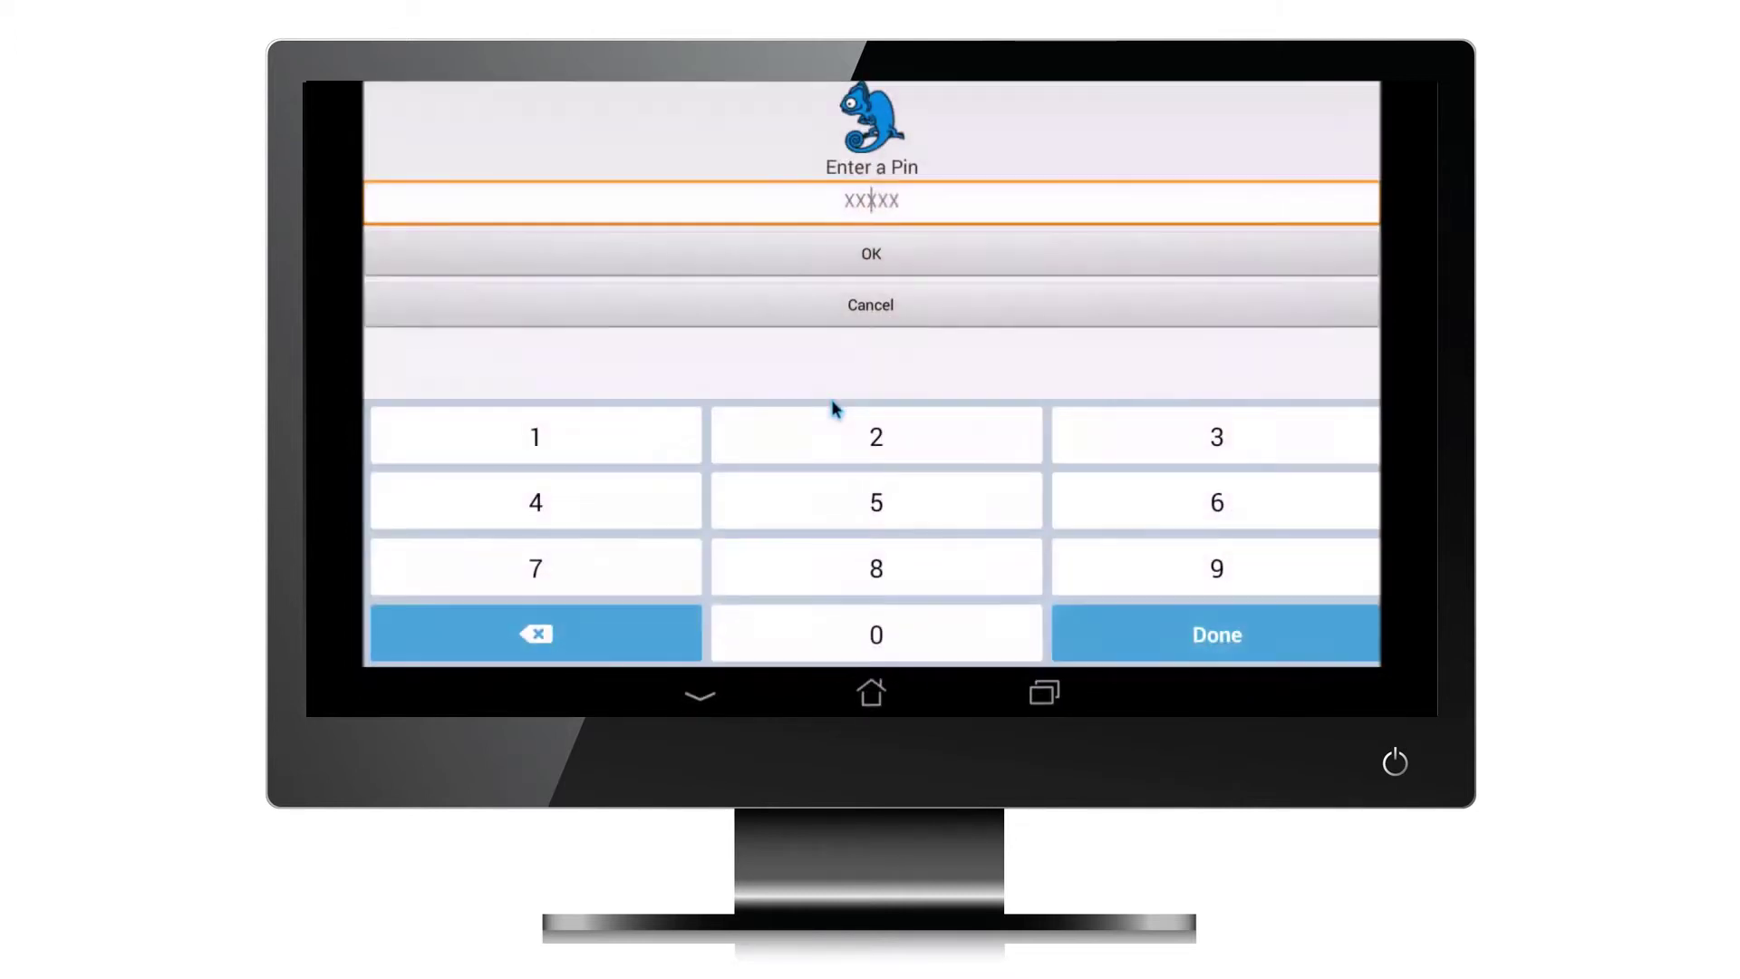
Enter the five-digit player PIN, confirm it to close the player, and open Wi-Fi settings
left_click(684, 435)
left_click(820, 437)
left_click(1133, 444)
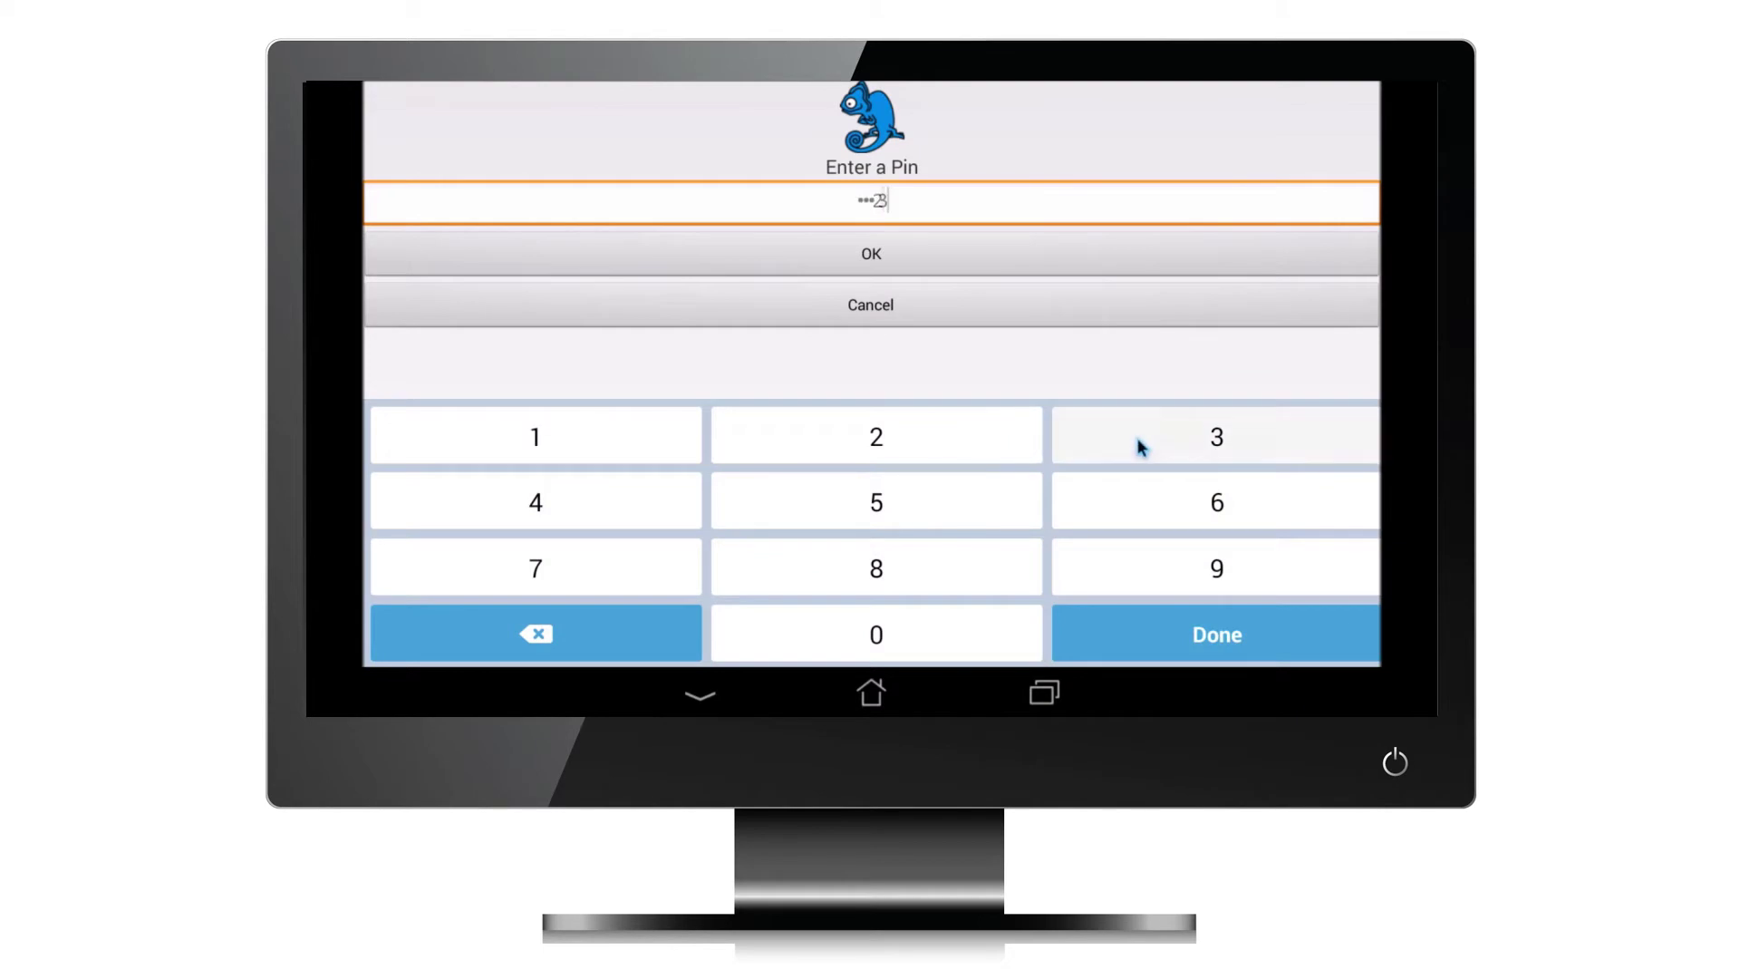
left_click(621, 513)
left_click(832, 509)
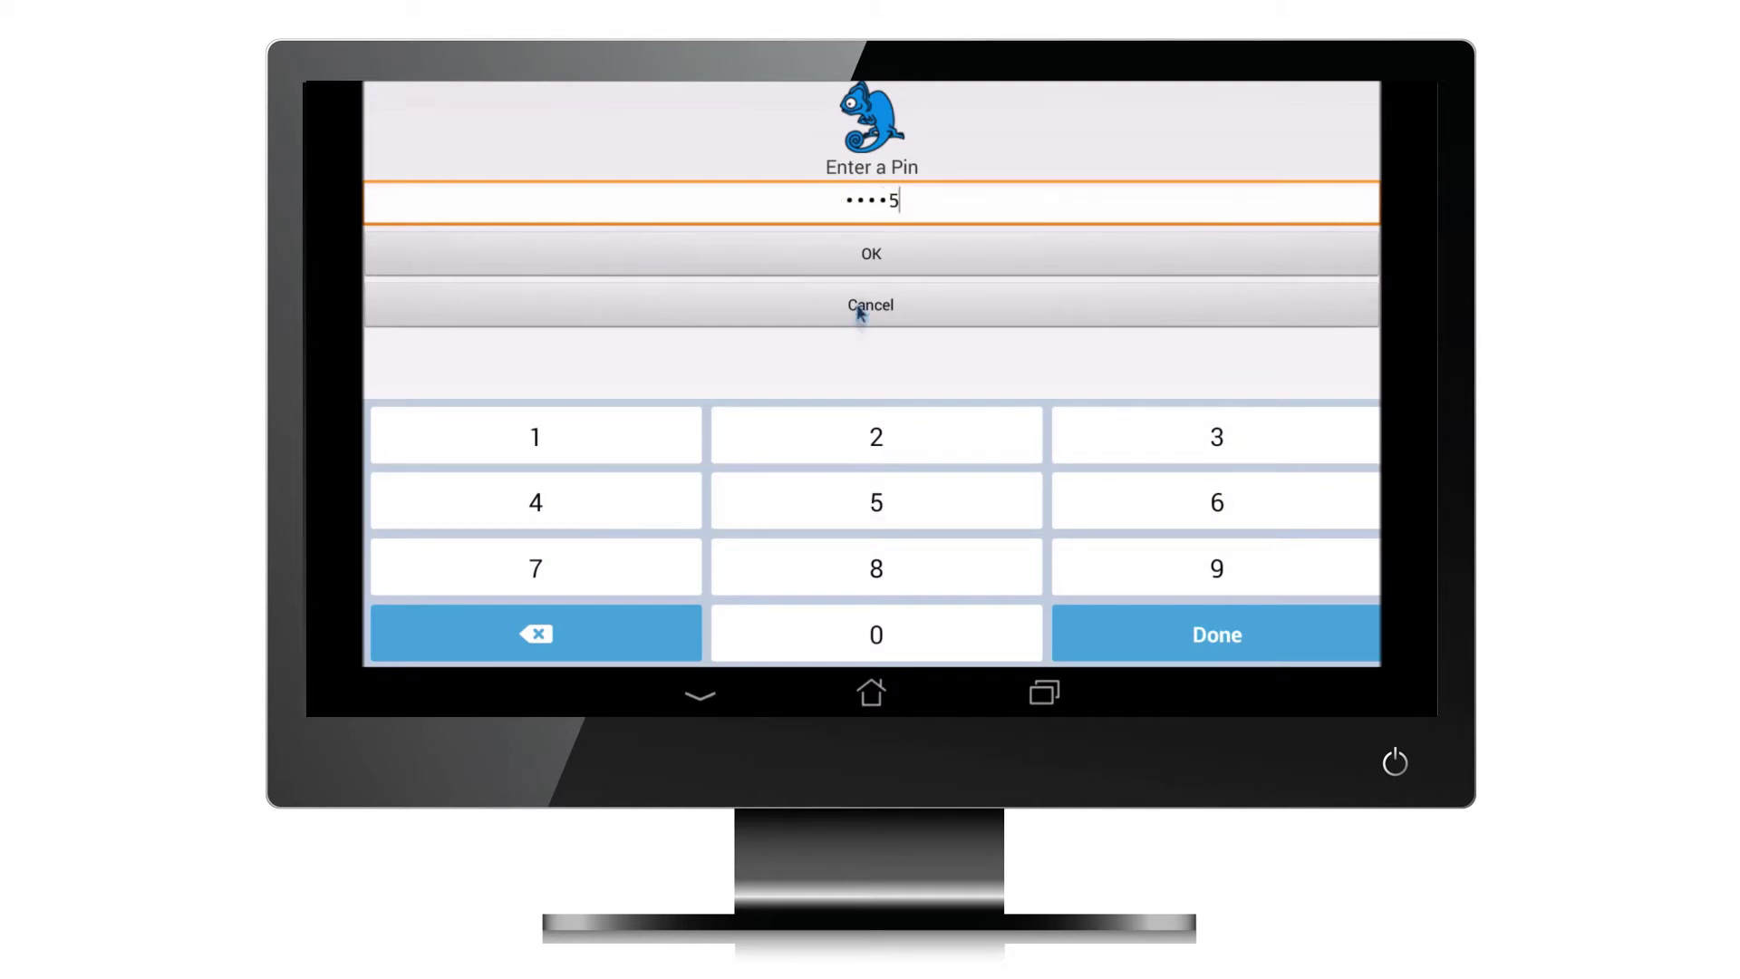
left_click(878, 261)
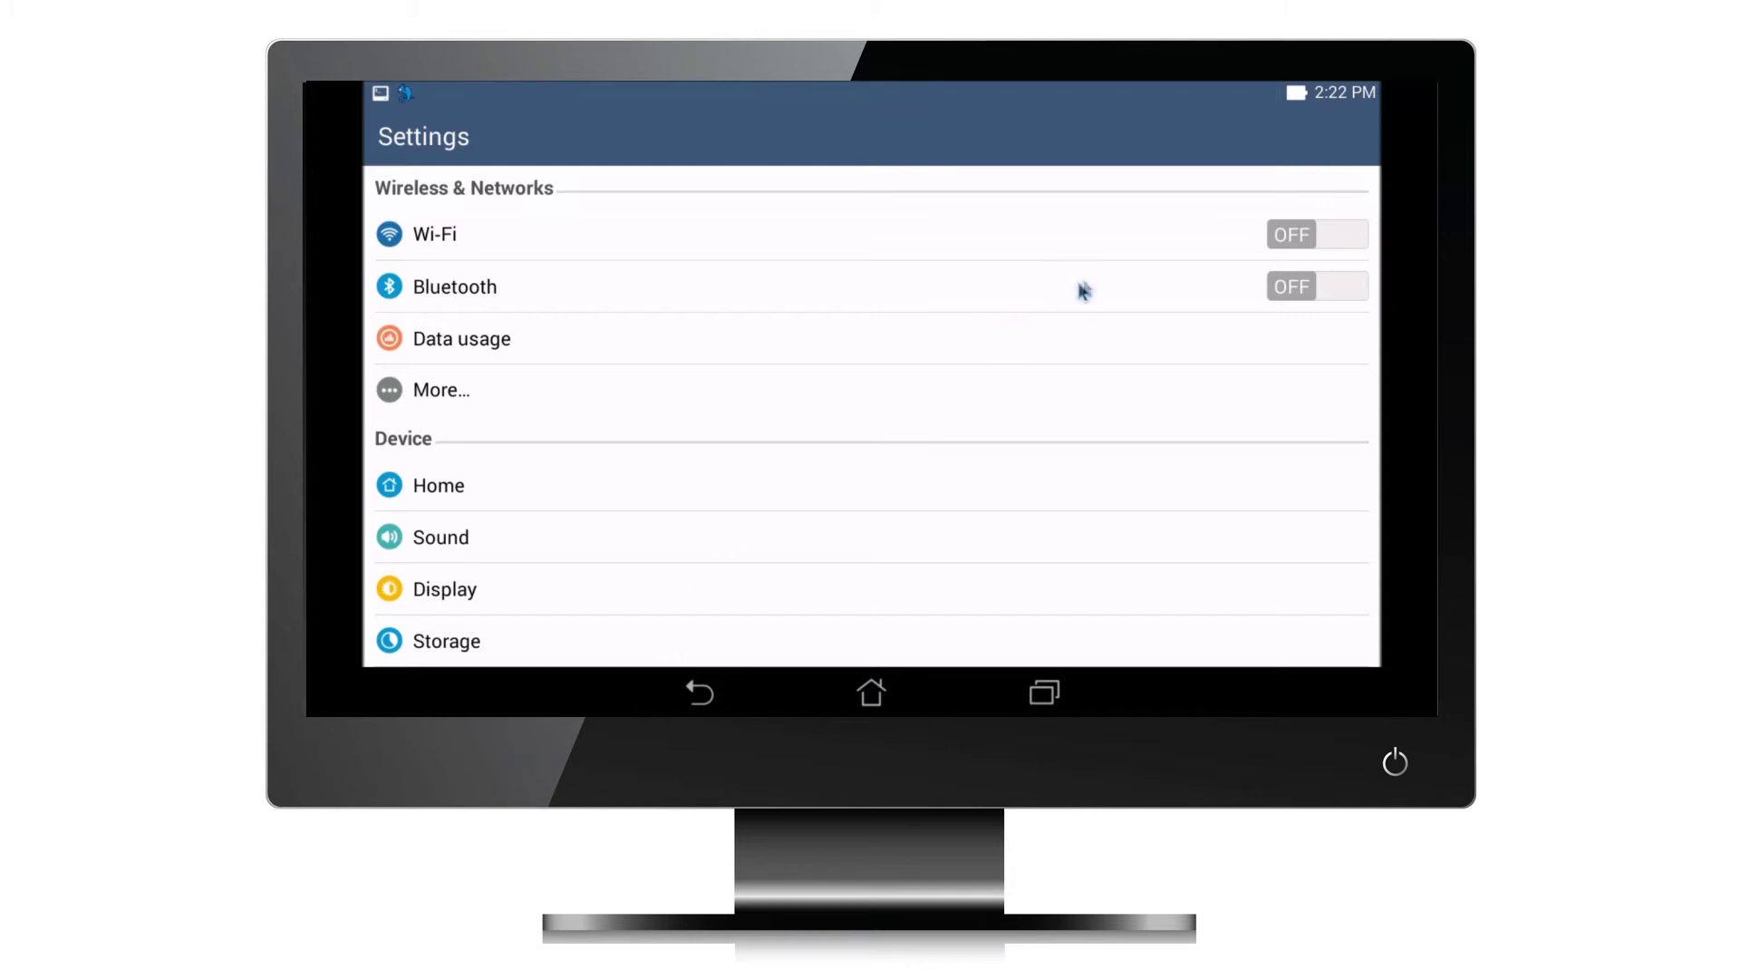
left_click(921, 245)
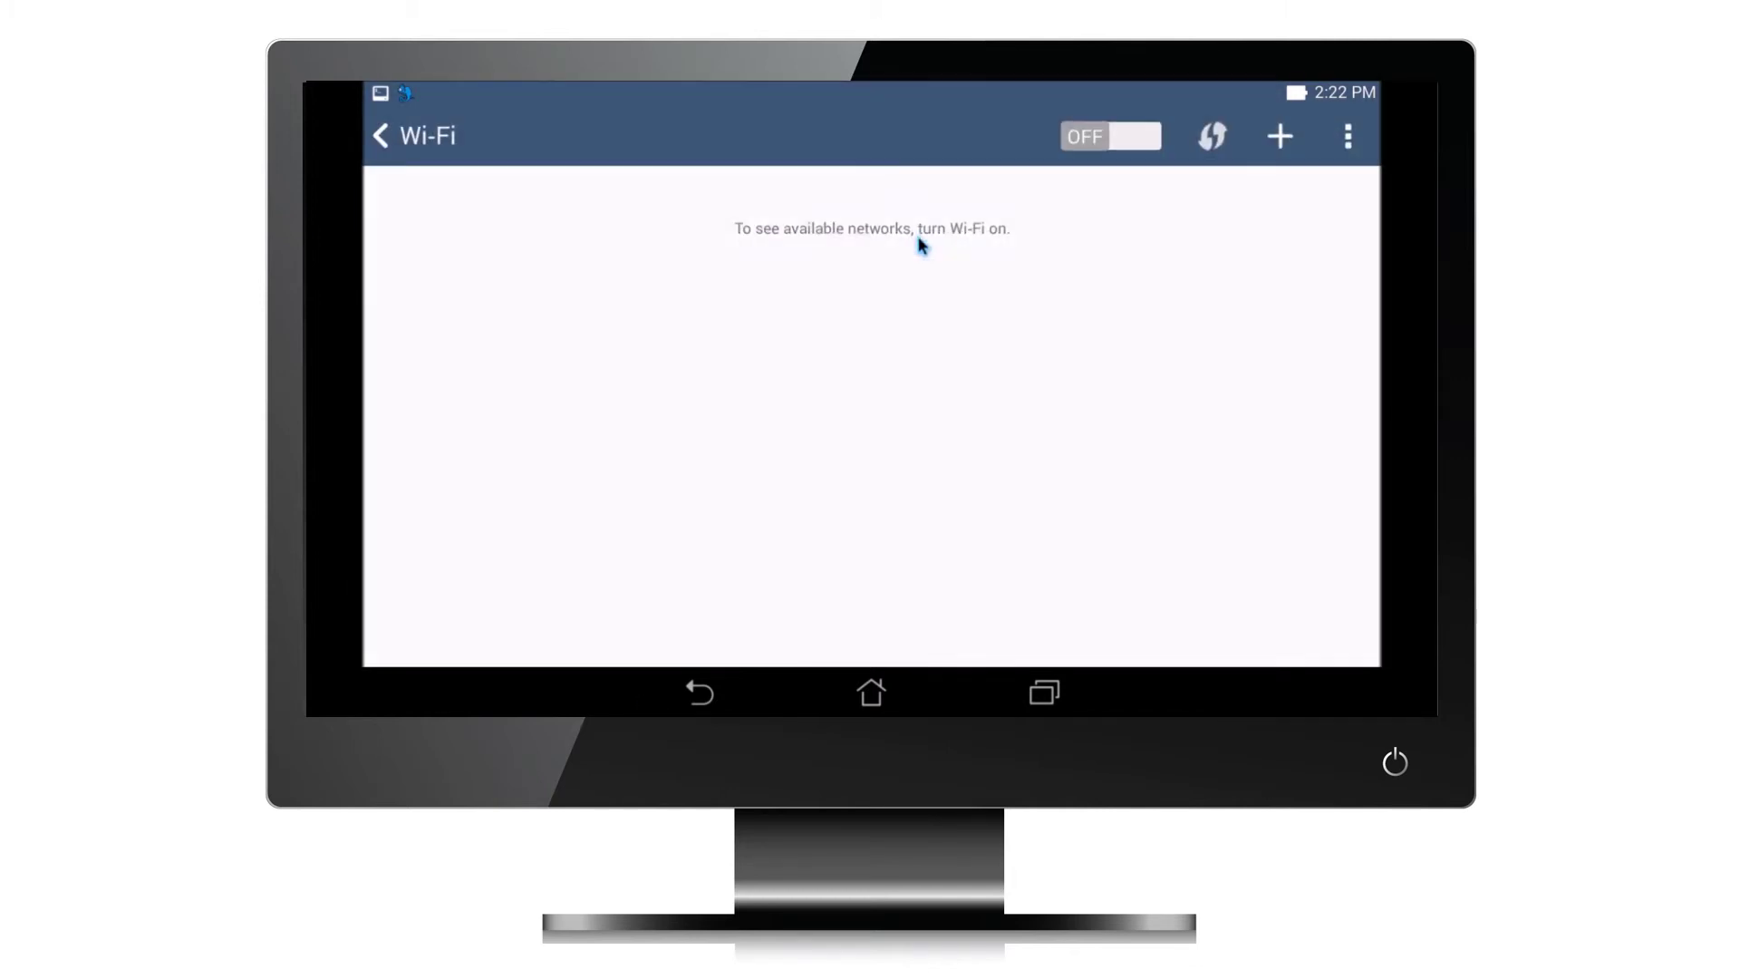
Switch Wi-Fi on, choose the Deviceworx network and begin entering its password
left_click(1114, 137)
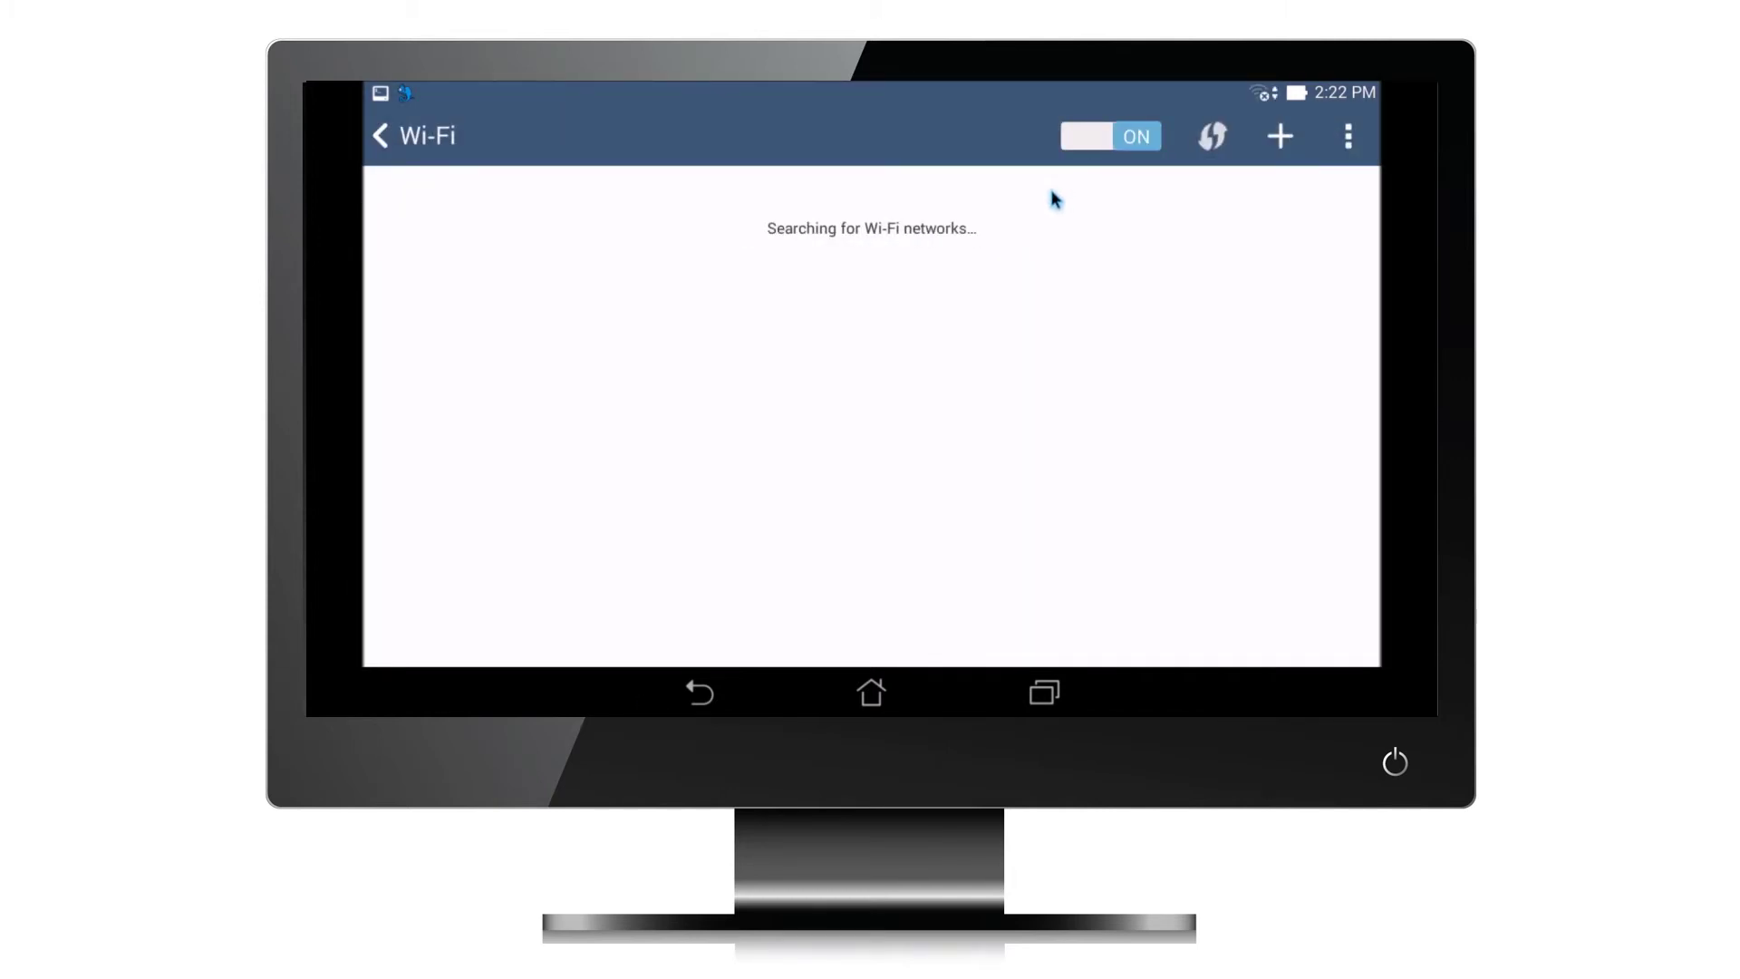
left_click(607, 211)
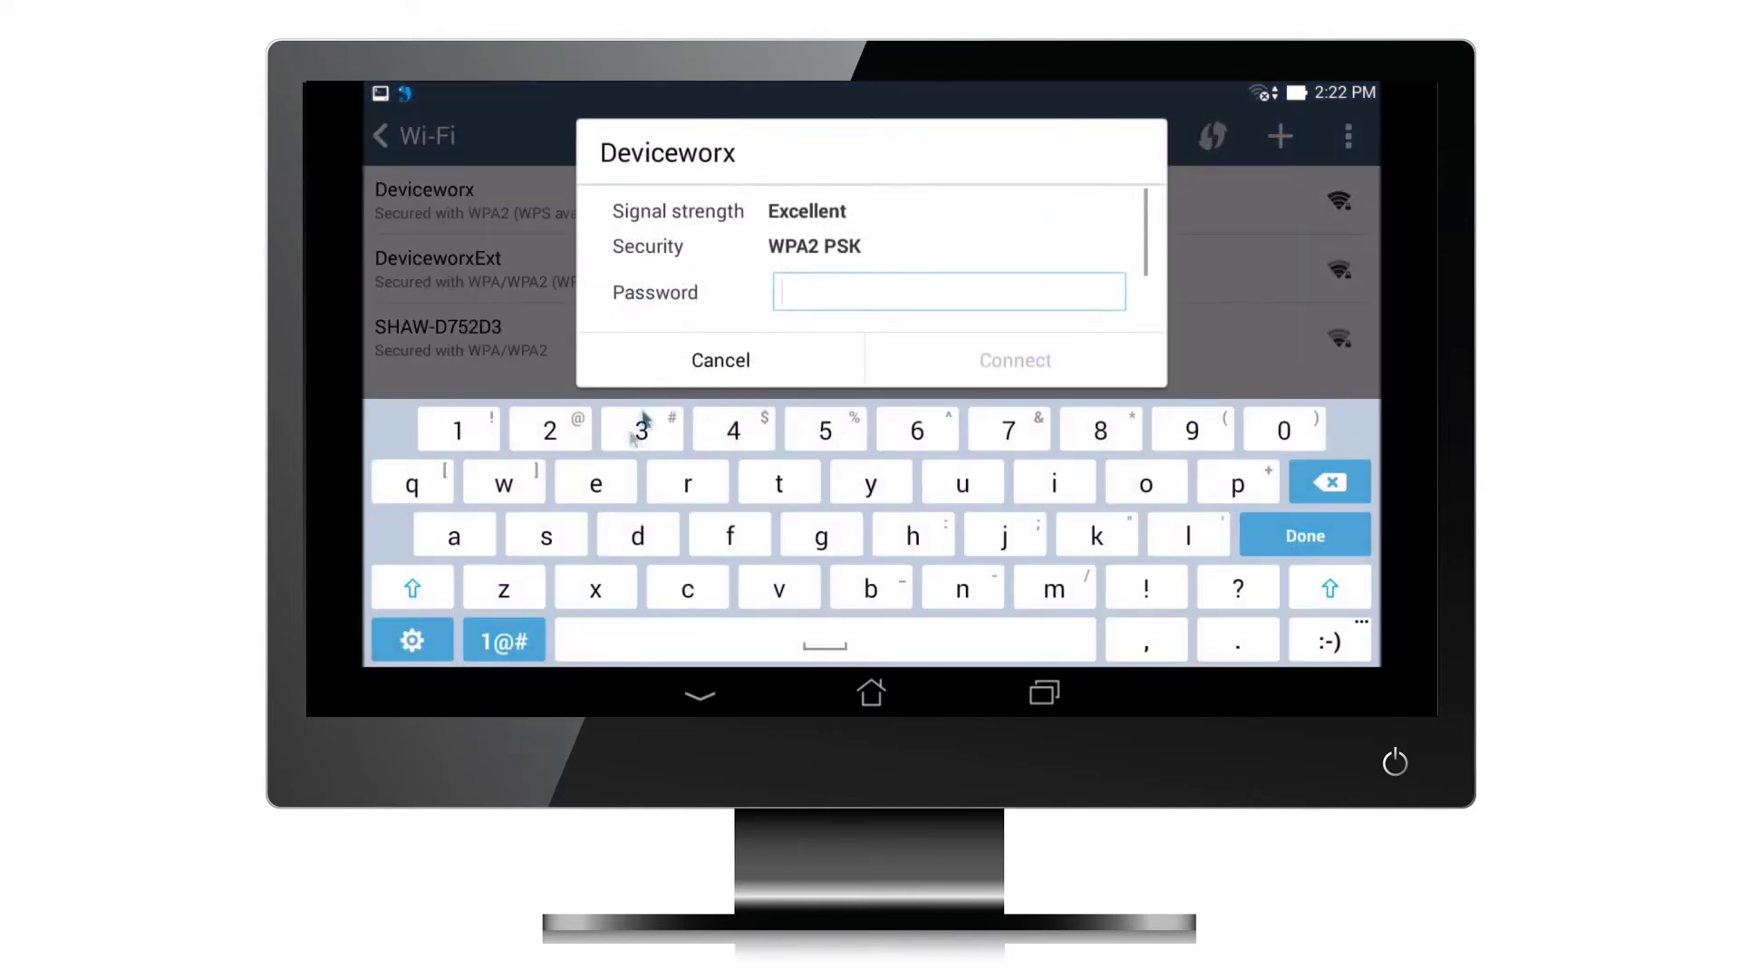
left_click(458, 536)
left_click(1227, 475)
left_click(1227, 475)
left_click(1157, 536)
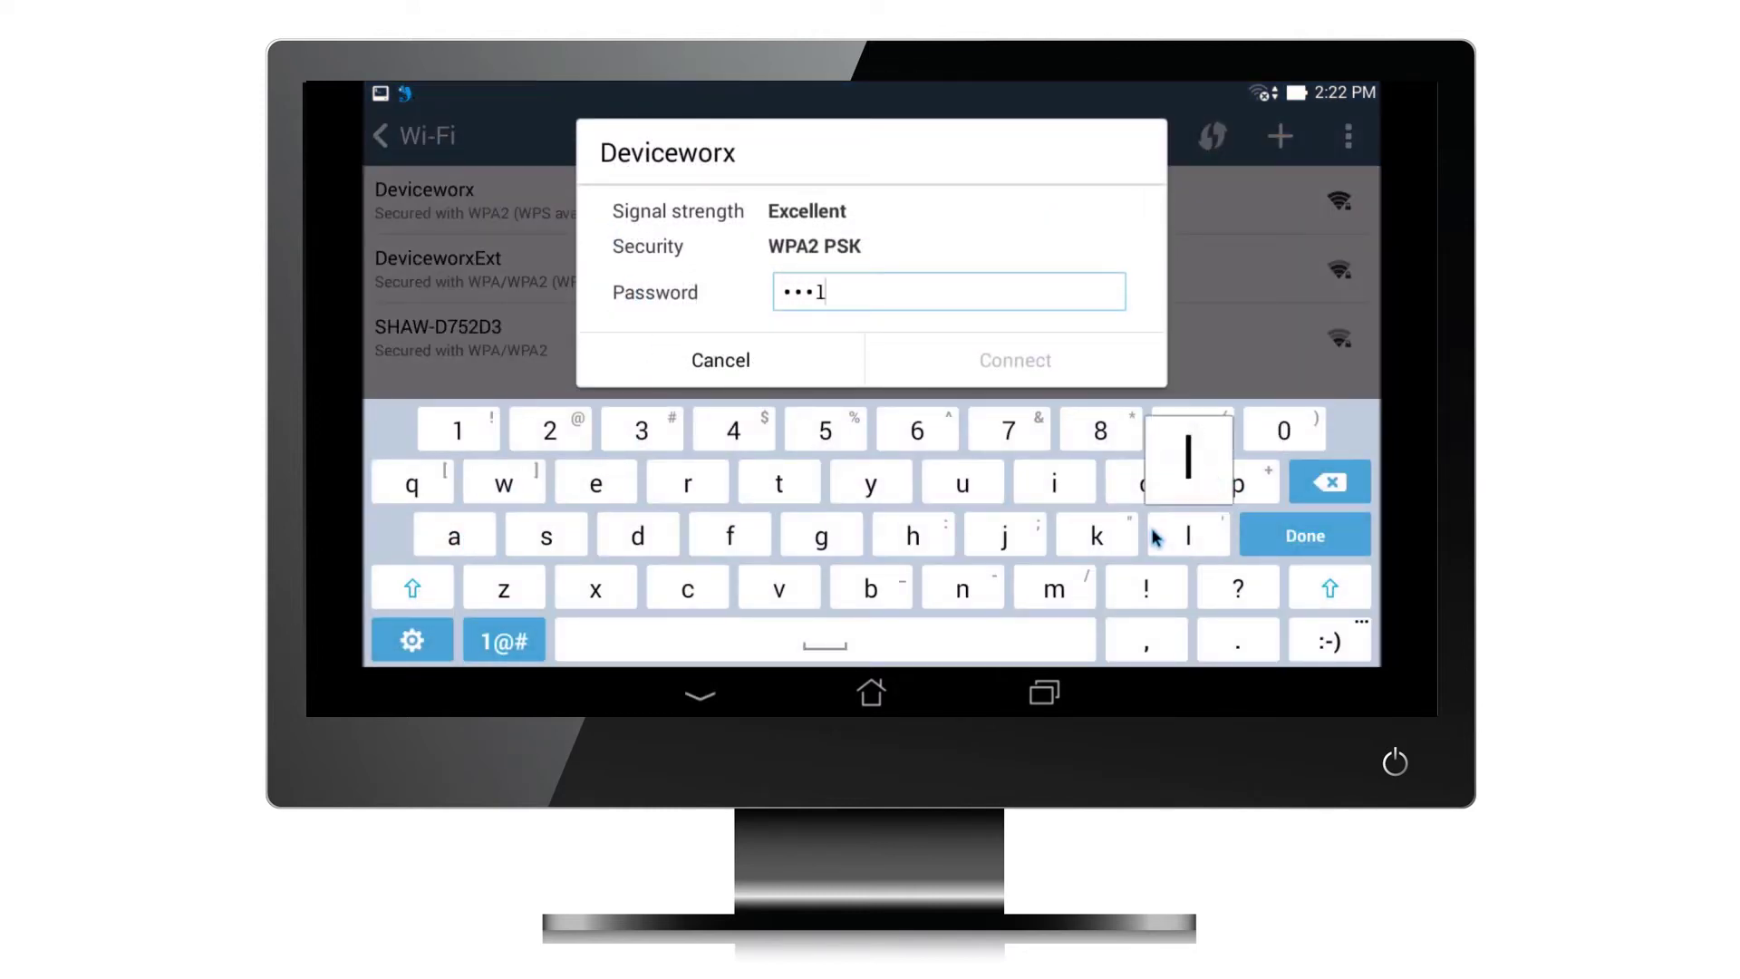
left_click(598, 487)
Finish the Deviceworx password, connect, and return to the main Settings list
left_click(562, 534)
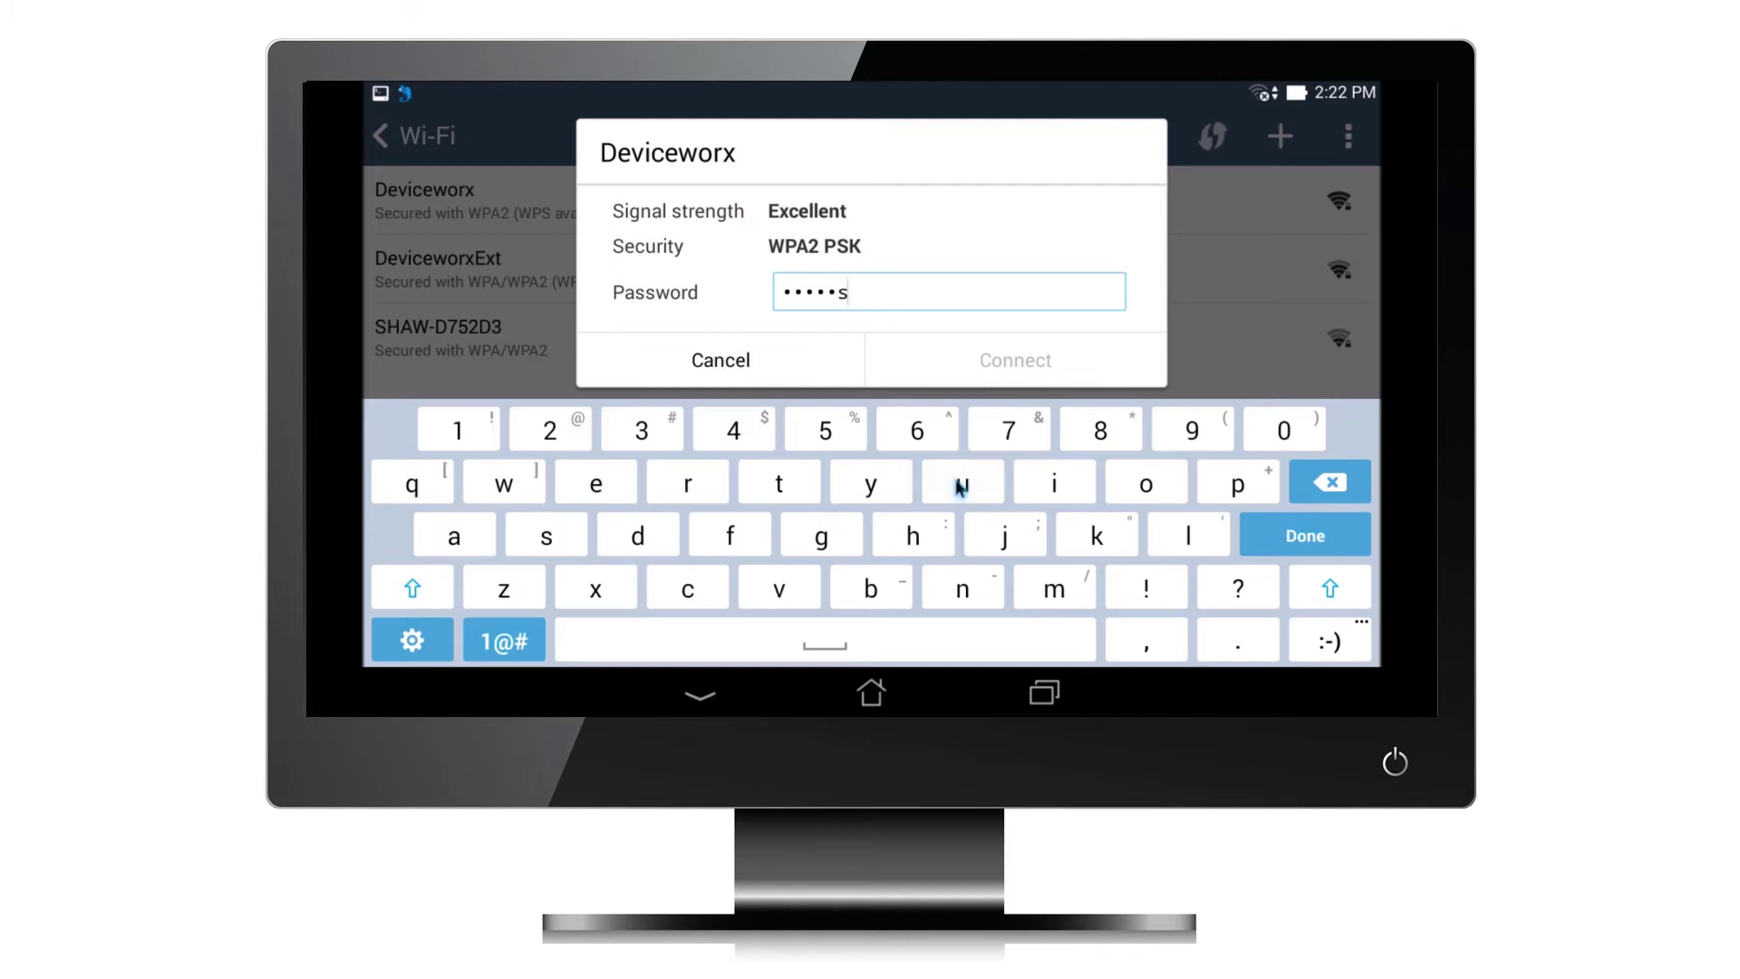
left_click(960, 487)
left_click(714, 589)
left_click(1107, 536)
left_click(566, 544)
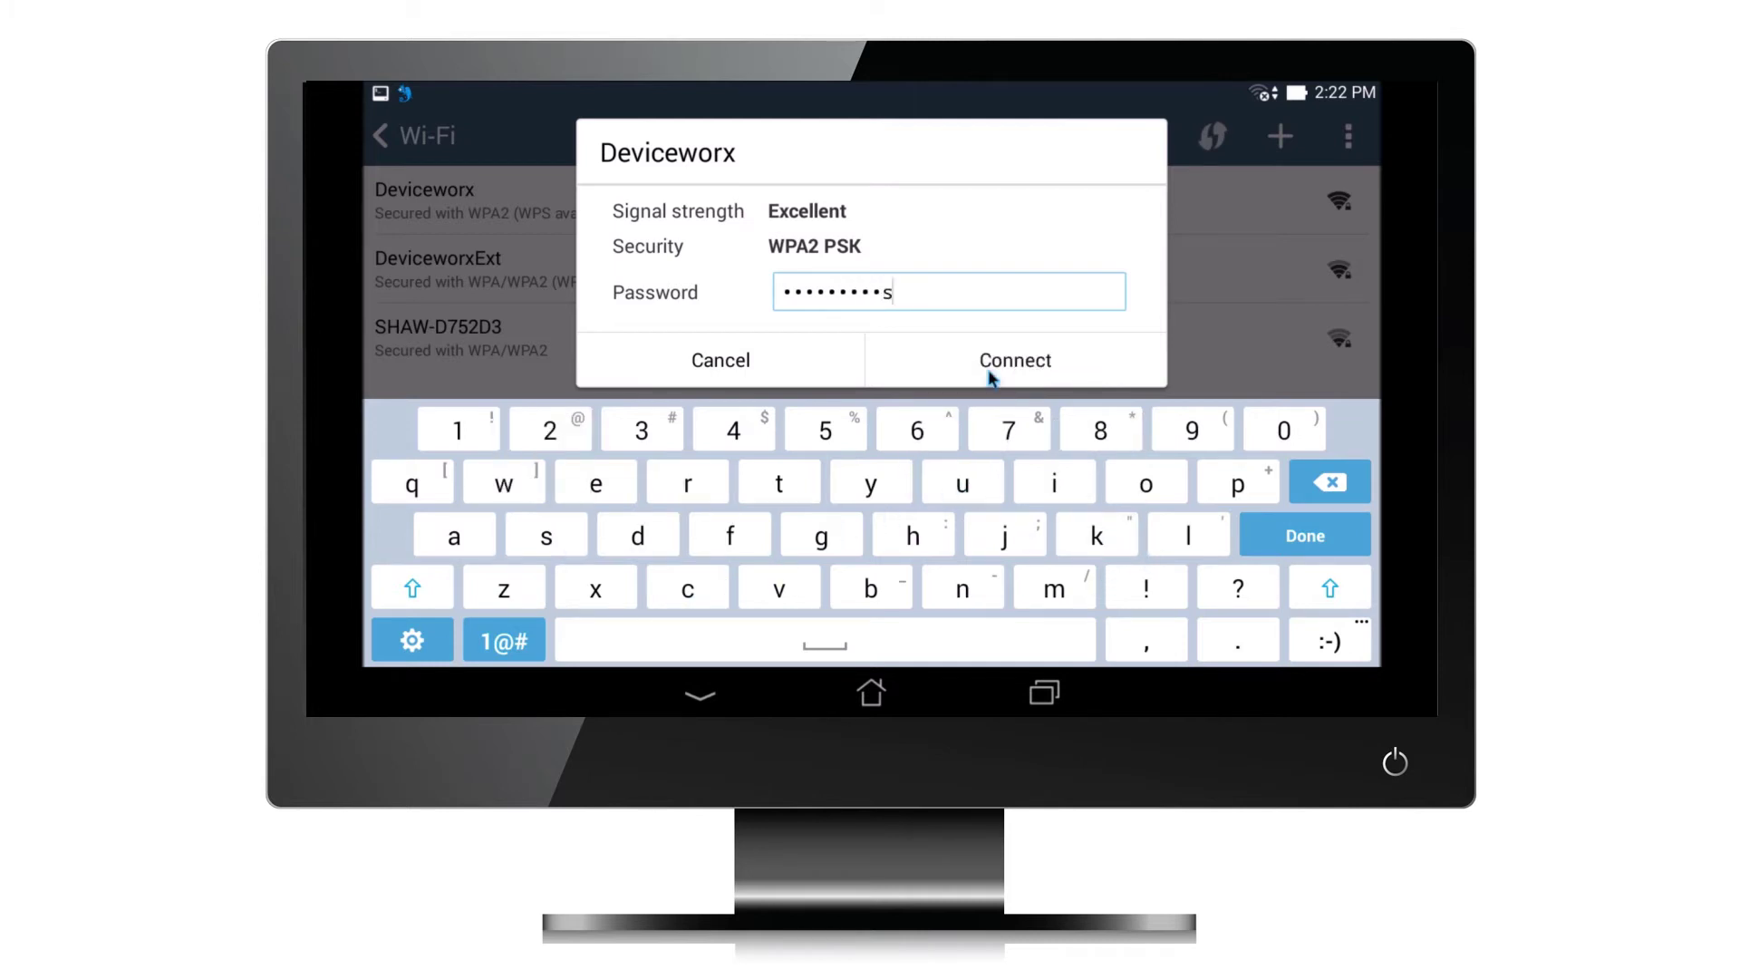
left_click(1037, 367)
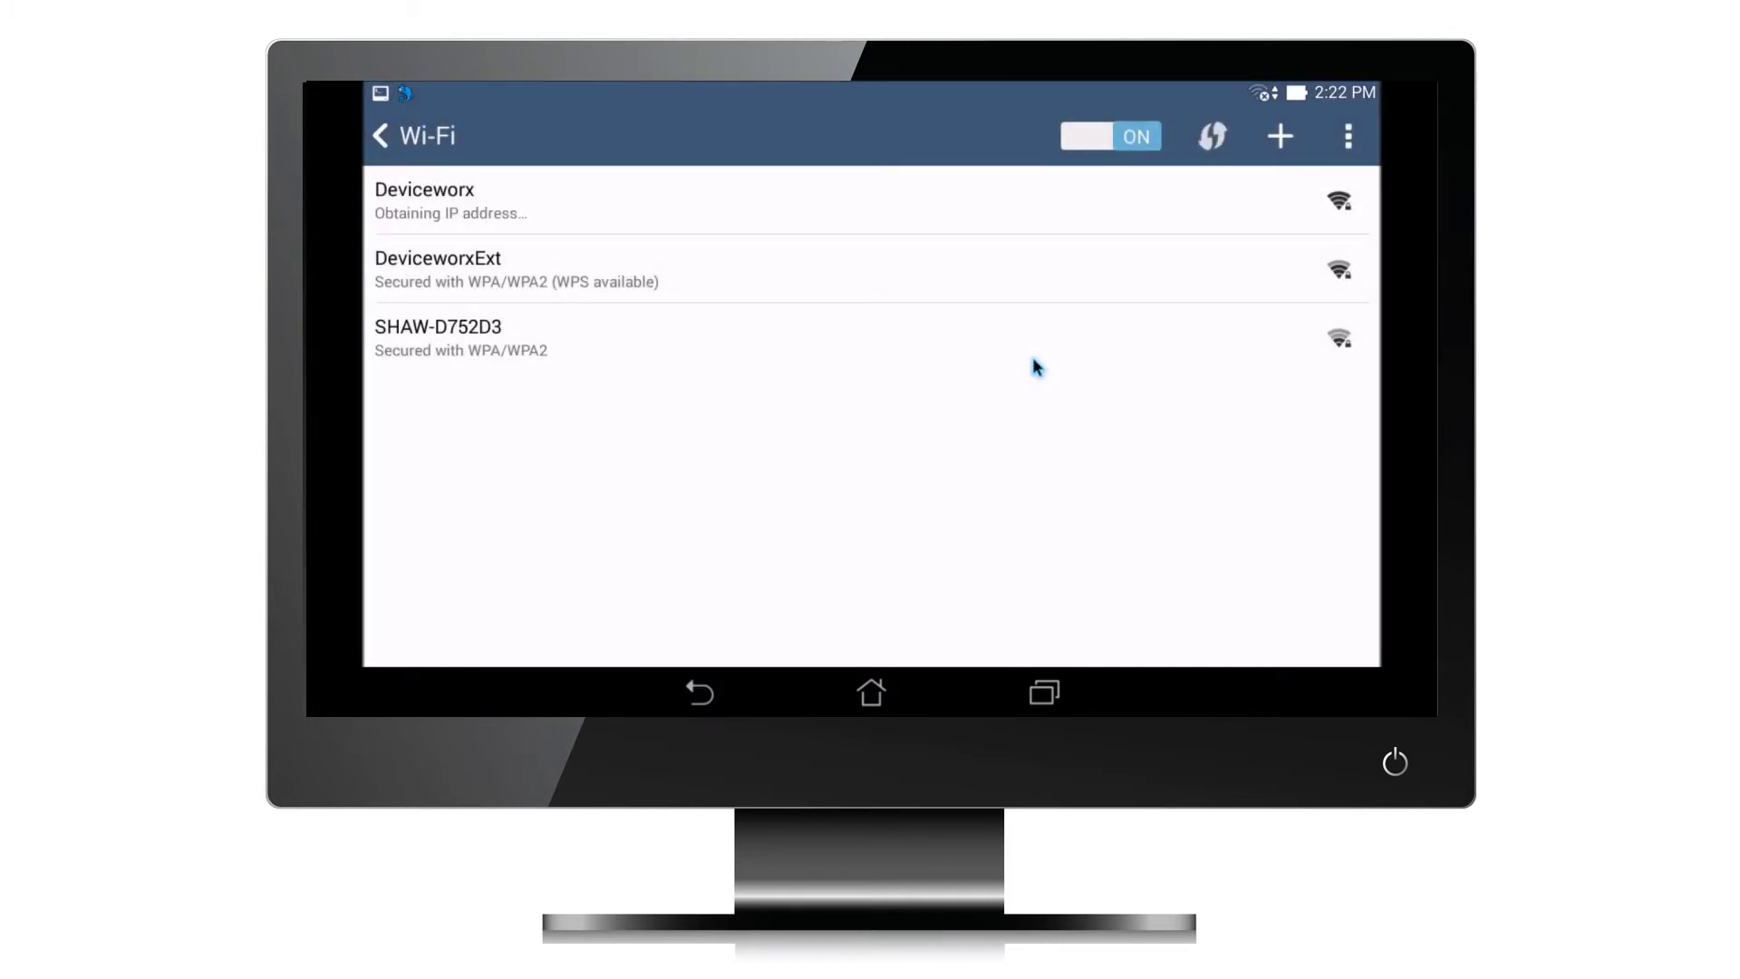
left_click(699, 694)
Leave Settings, load ops.deviceworx.com in Chrome and follow the Dashboard Access link to sign-in
left_click(699, 694)
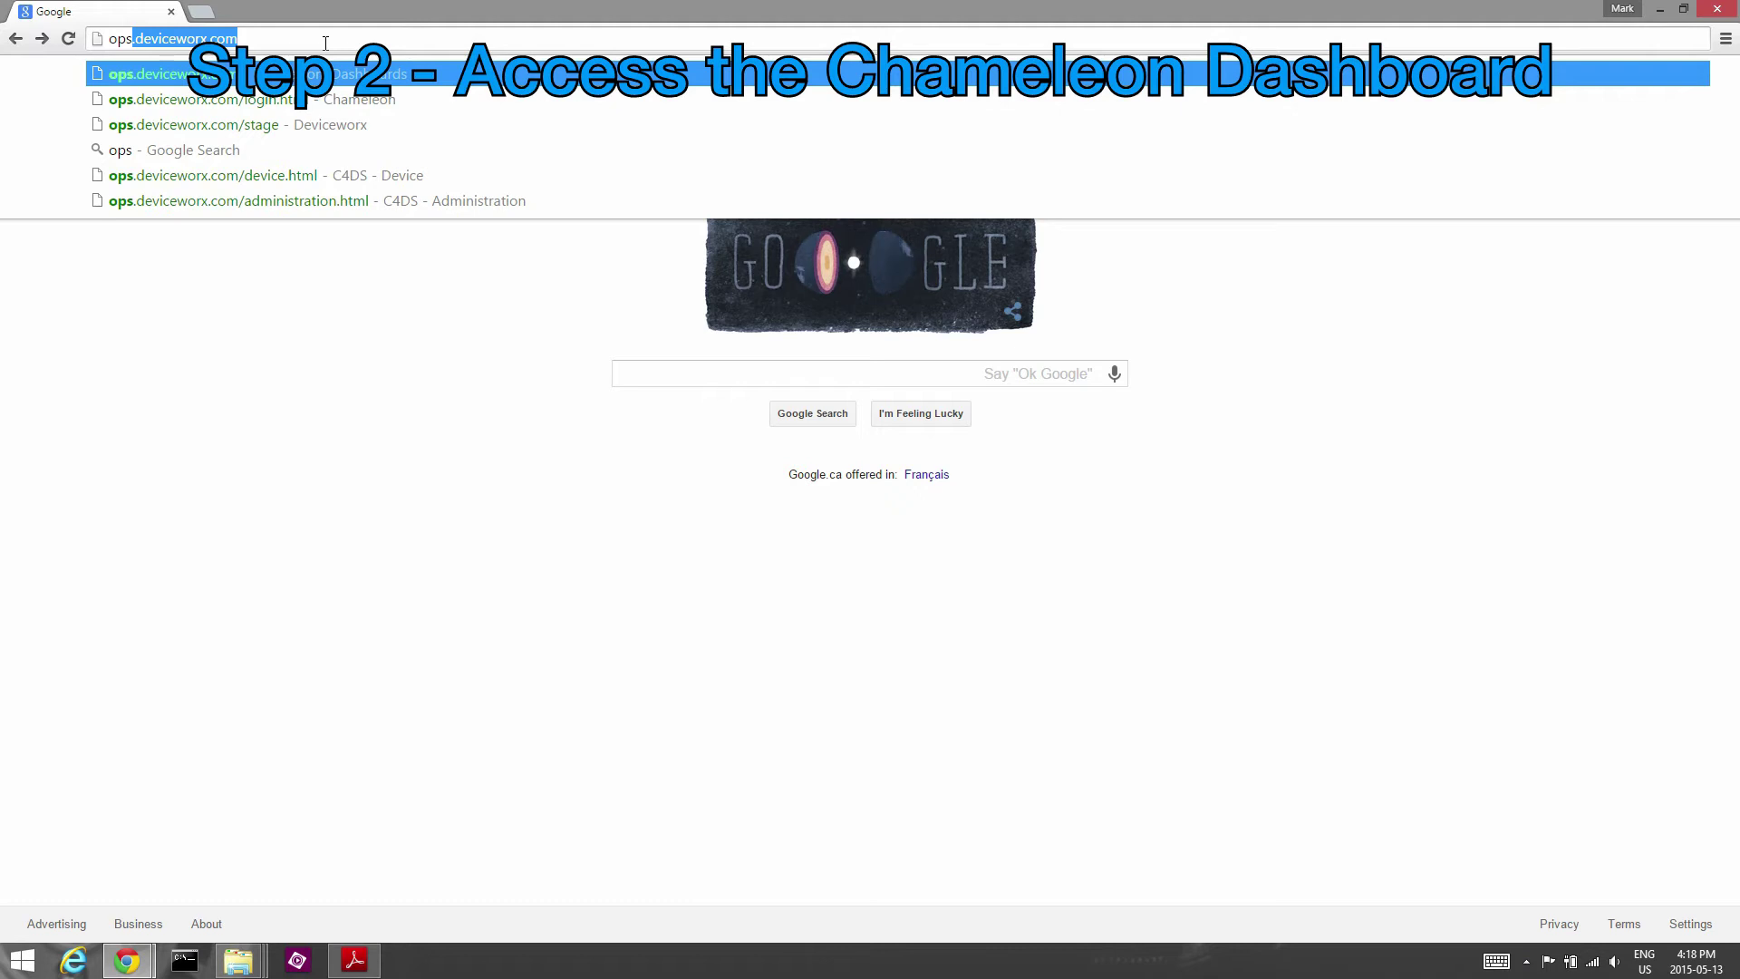
type(".deviceworx.com")
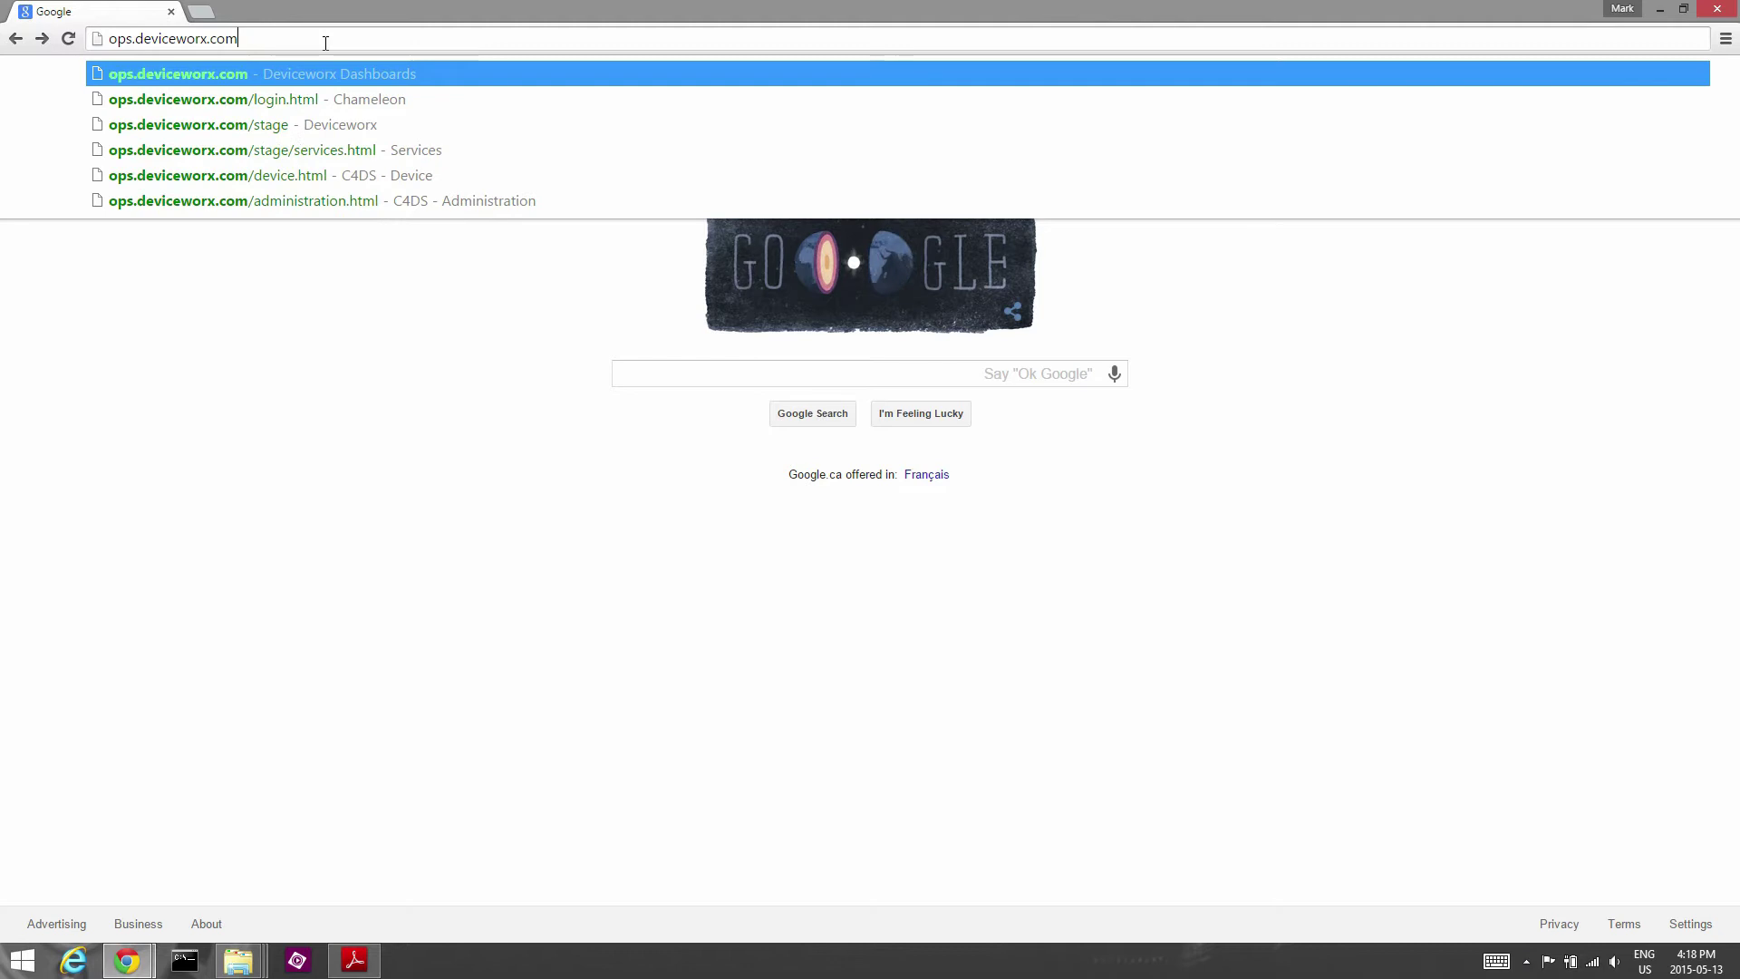
key("Return")
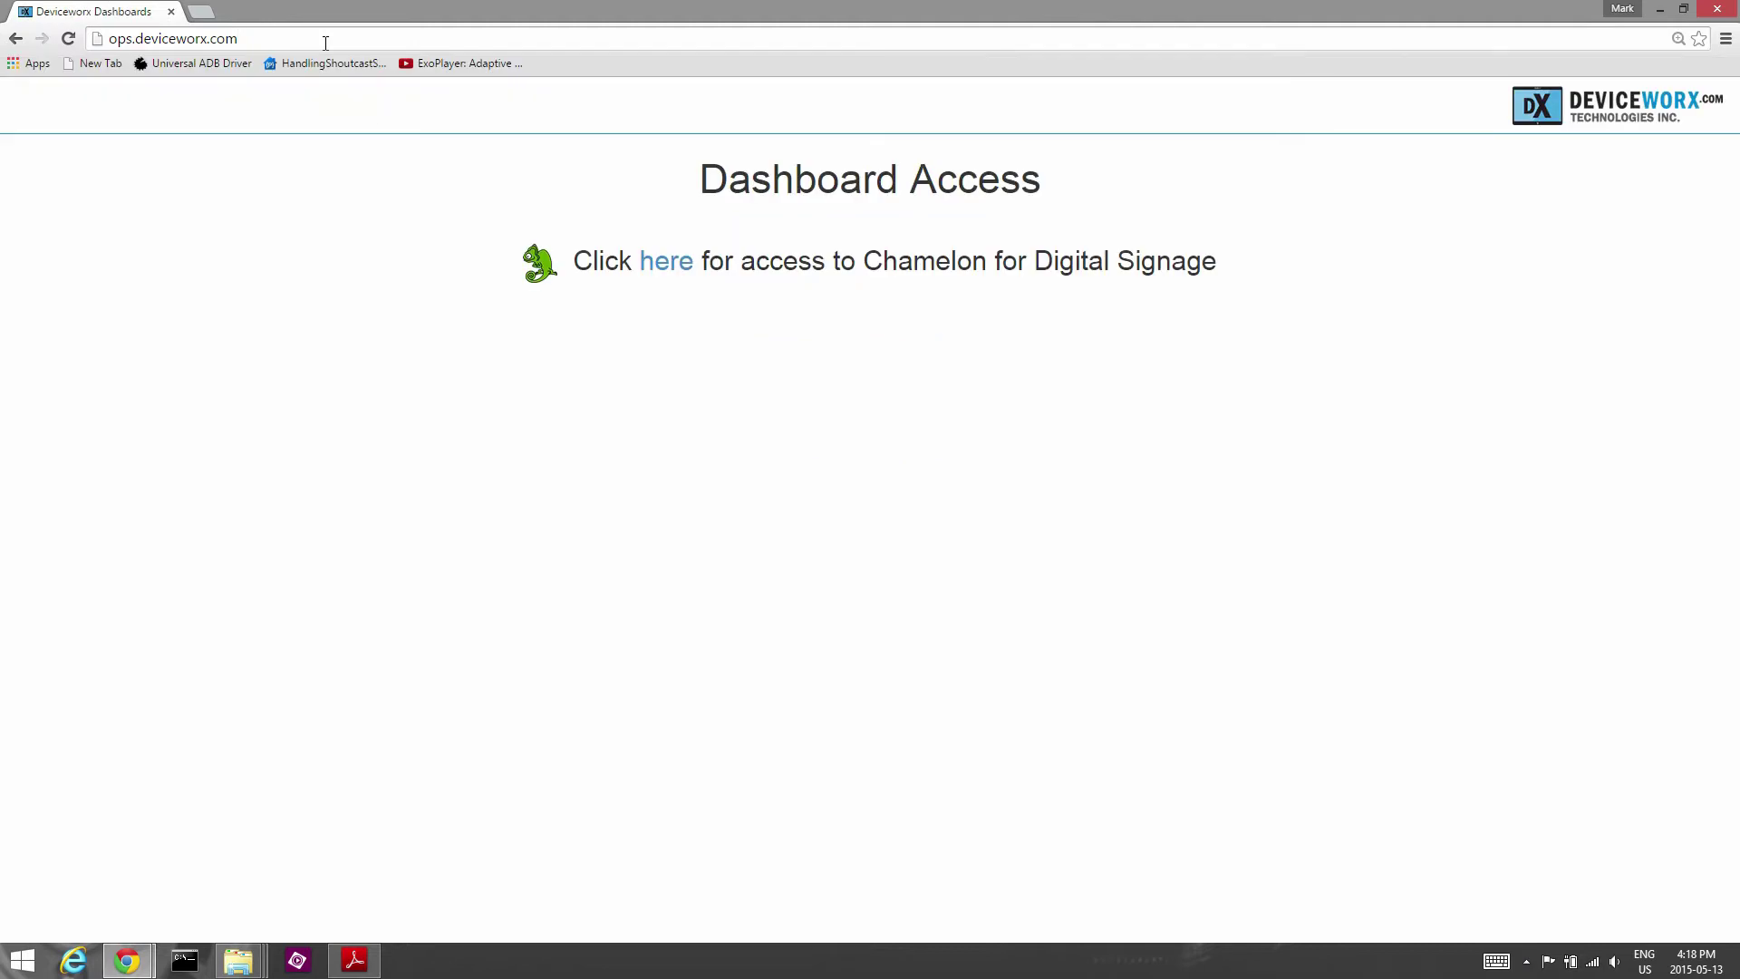
left_click(648, 263)
Fill in the account name, username and password on the Chameleon sign-in form
type("acme_acct")
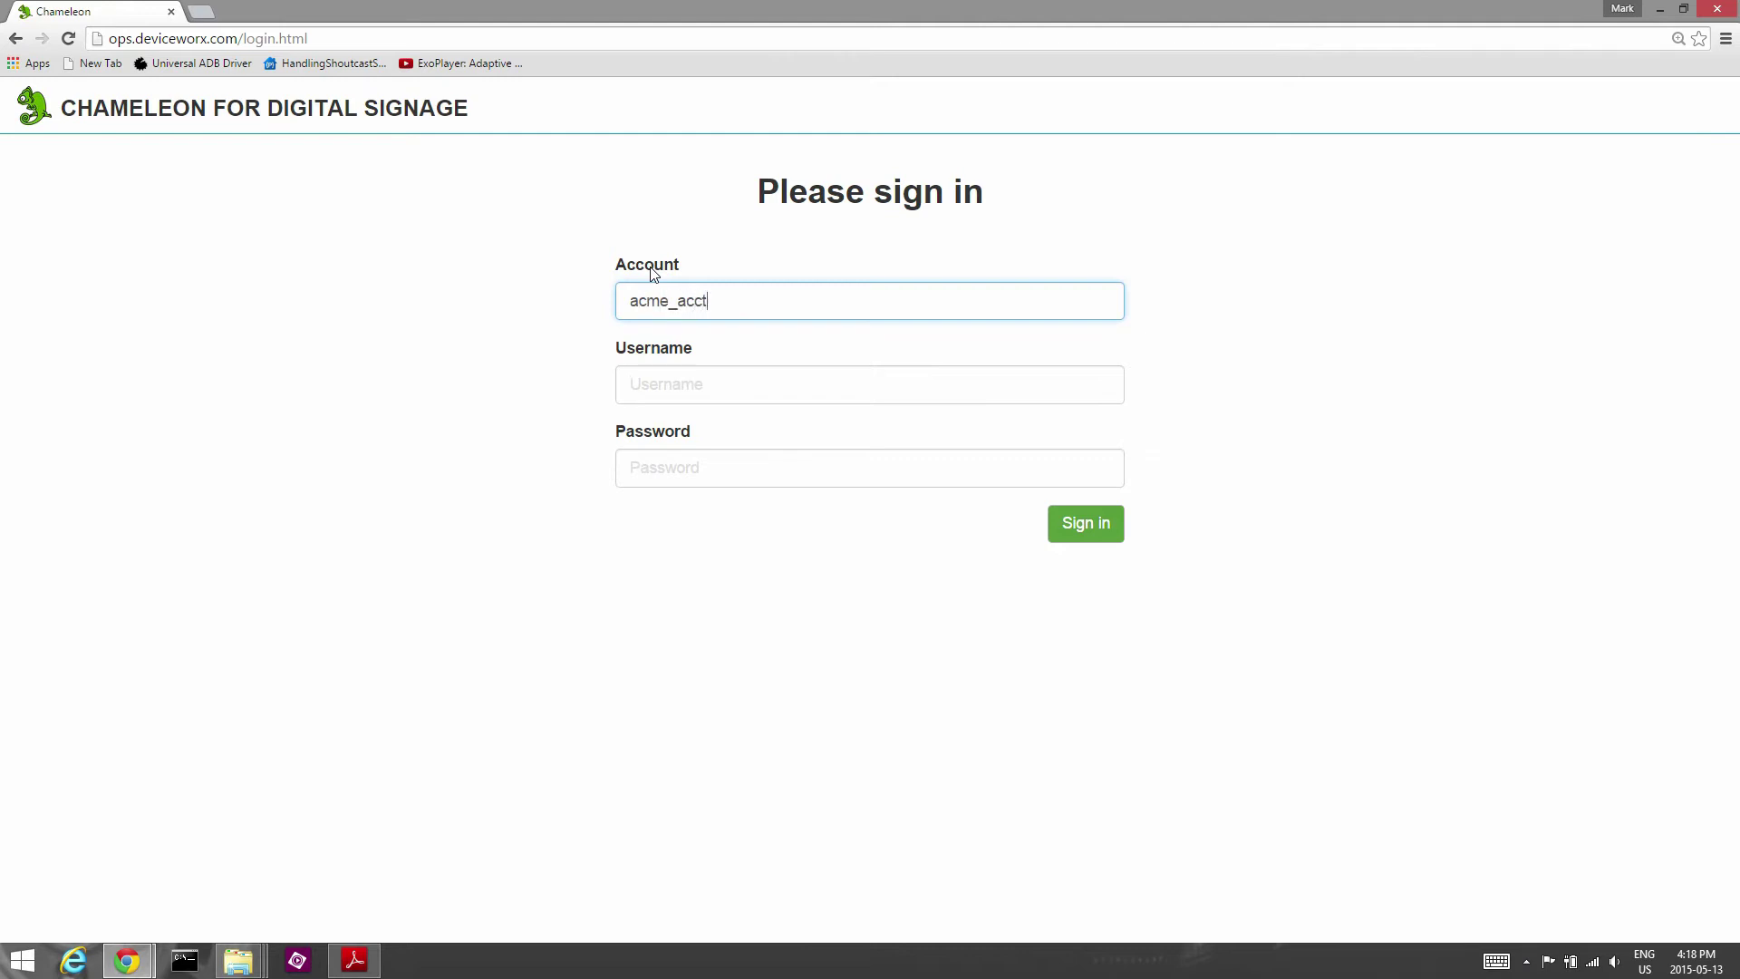
key("Tab")
type("ac")
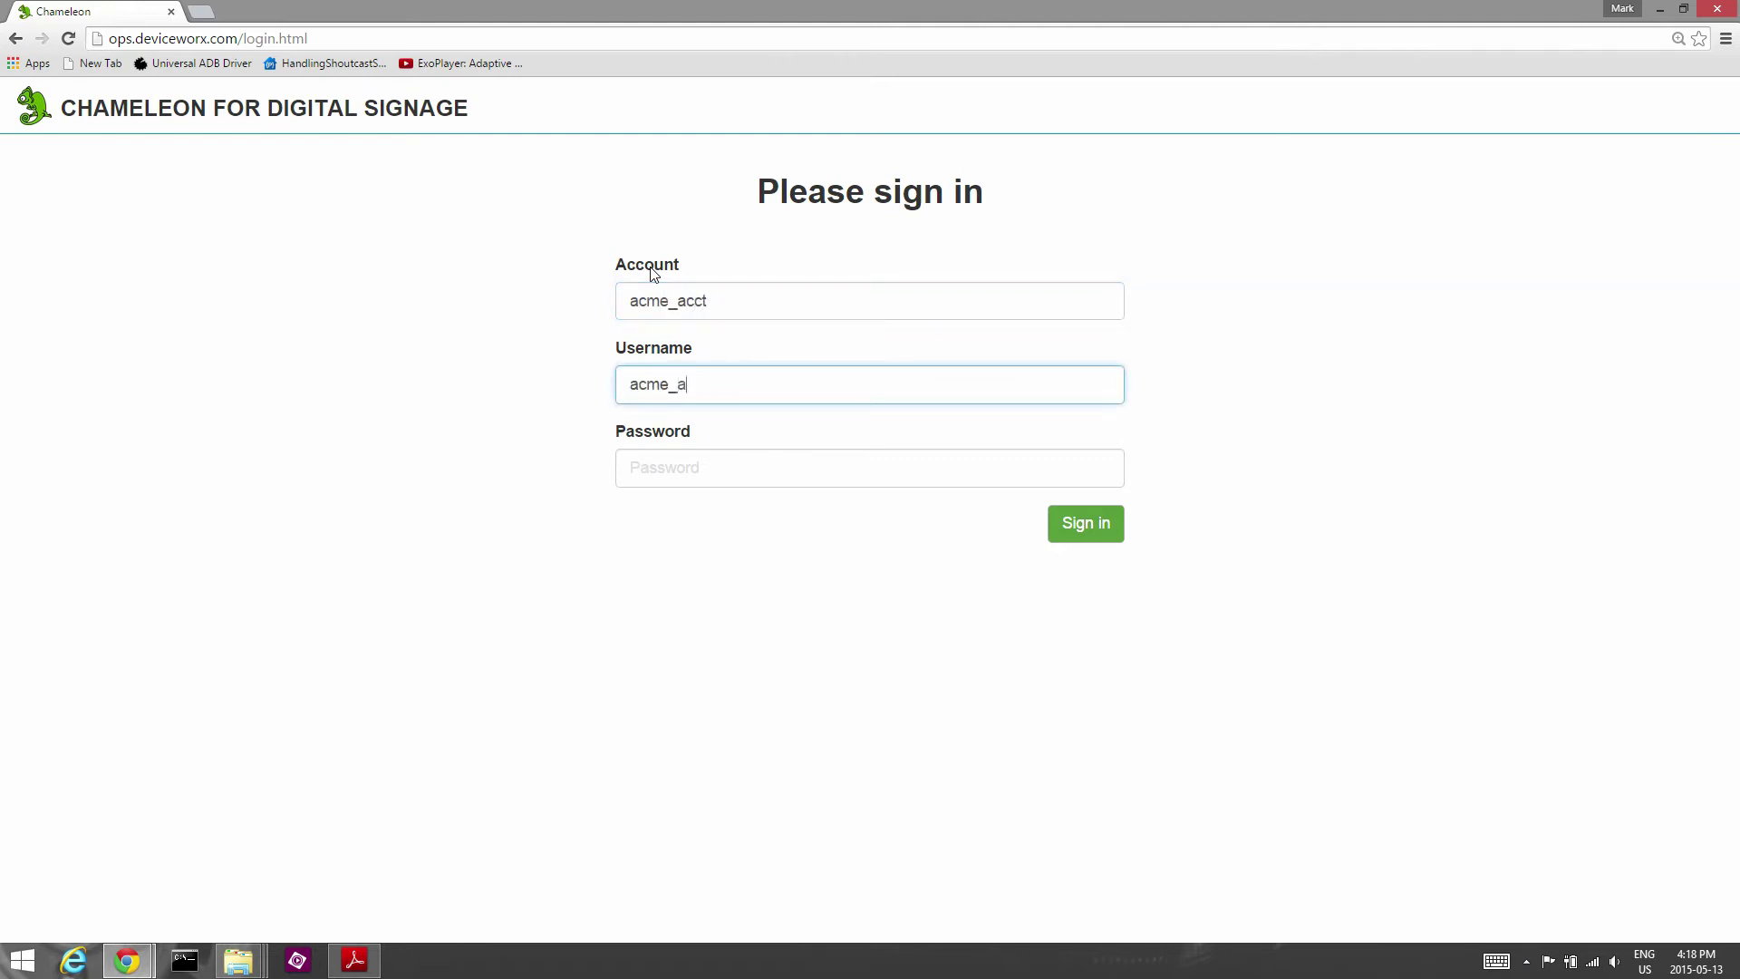
key("Tab")
type("••")
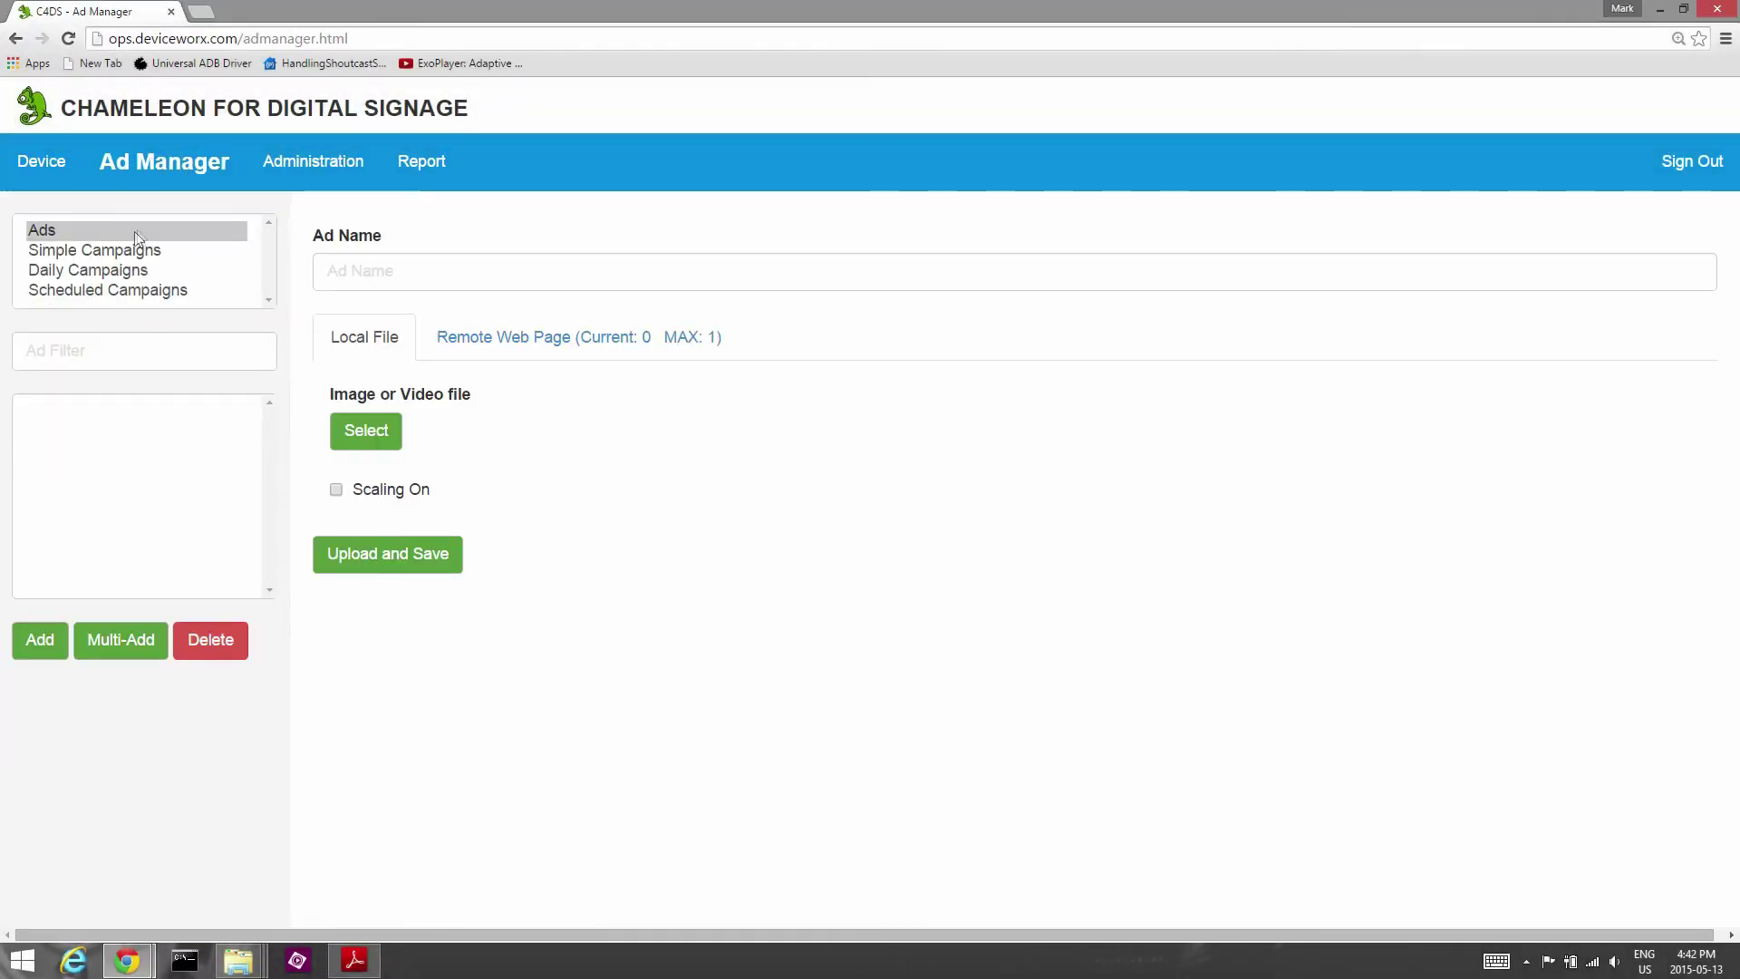
Select Acme10PerOff.png, name the ad '10 Percent Off', then upload and save it
left_click(365, 433)
left_click(343, 566)
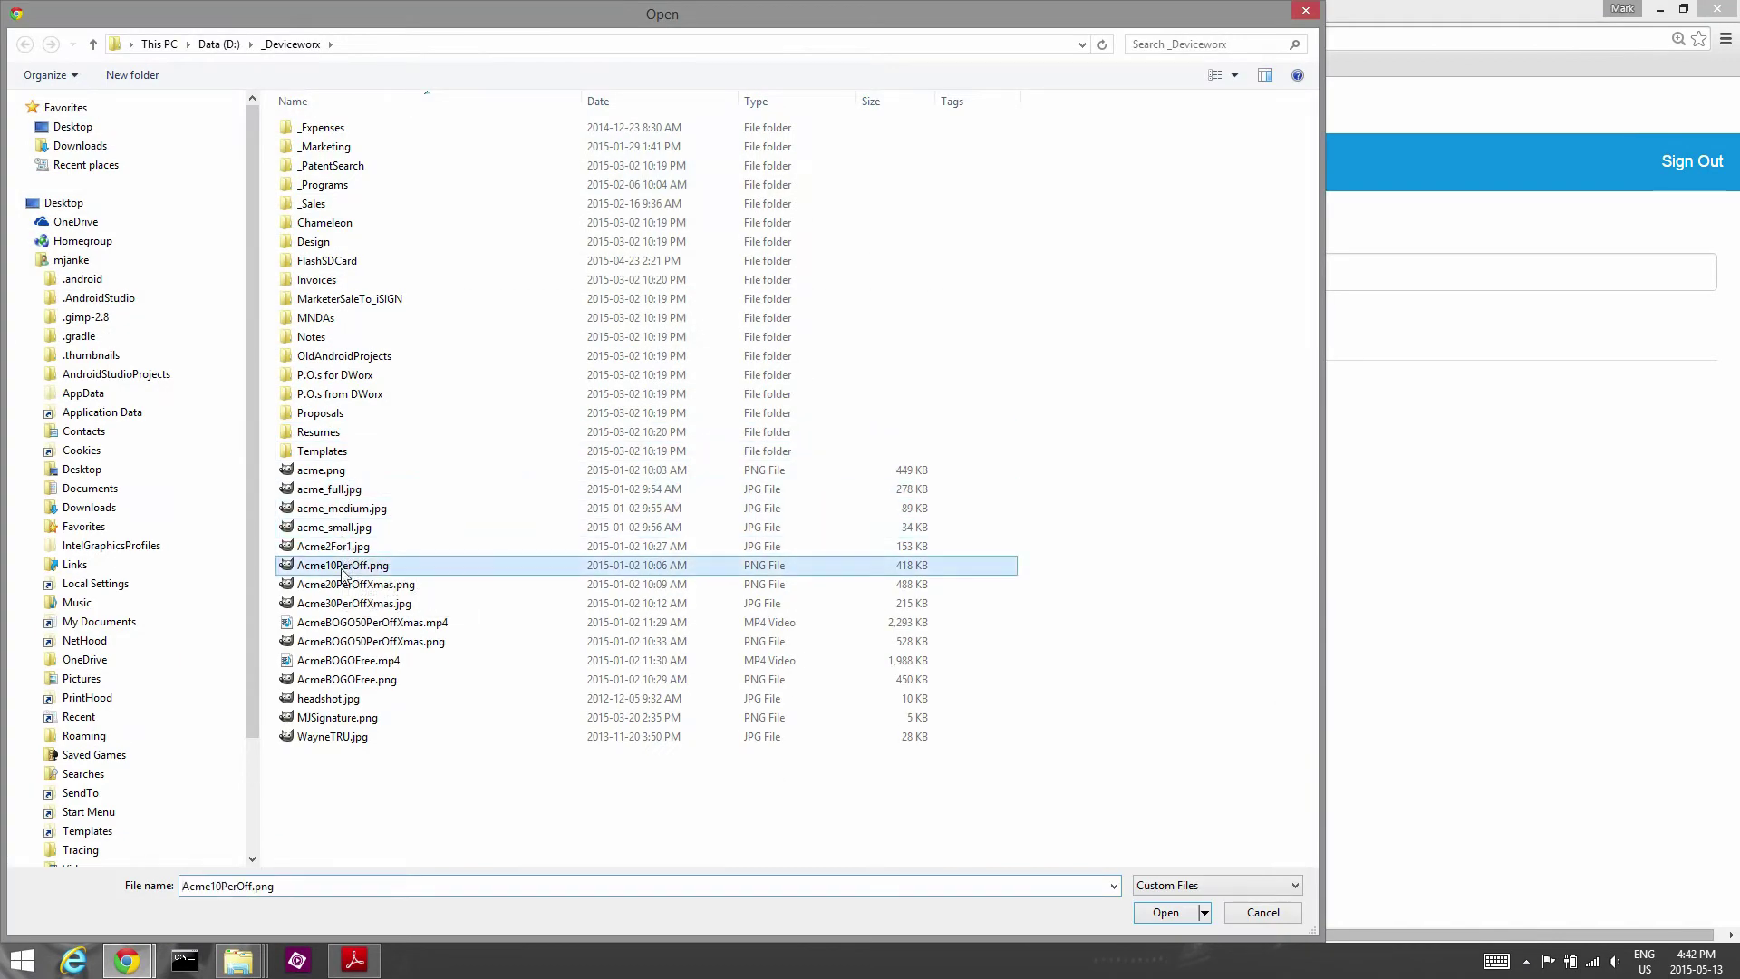
left_click(1172, 912)
left_click(385, 274)
type("10 P")
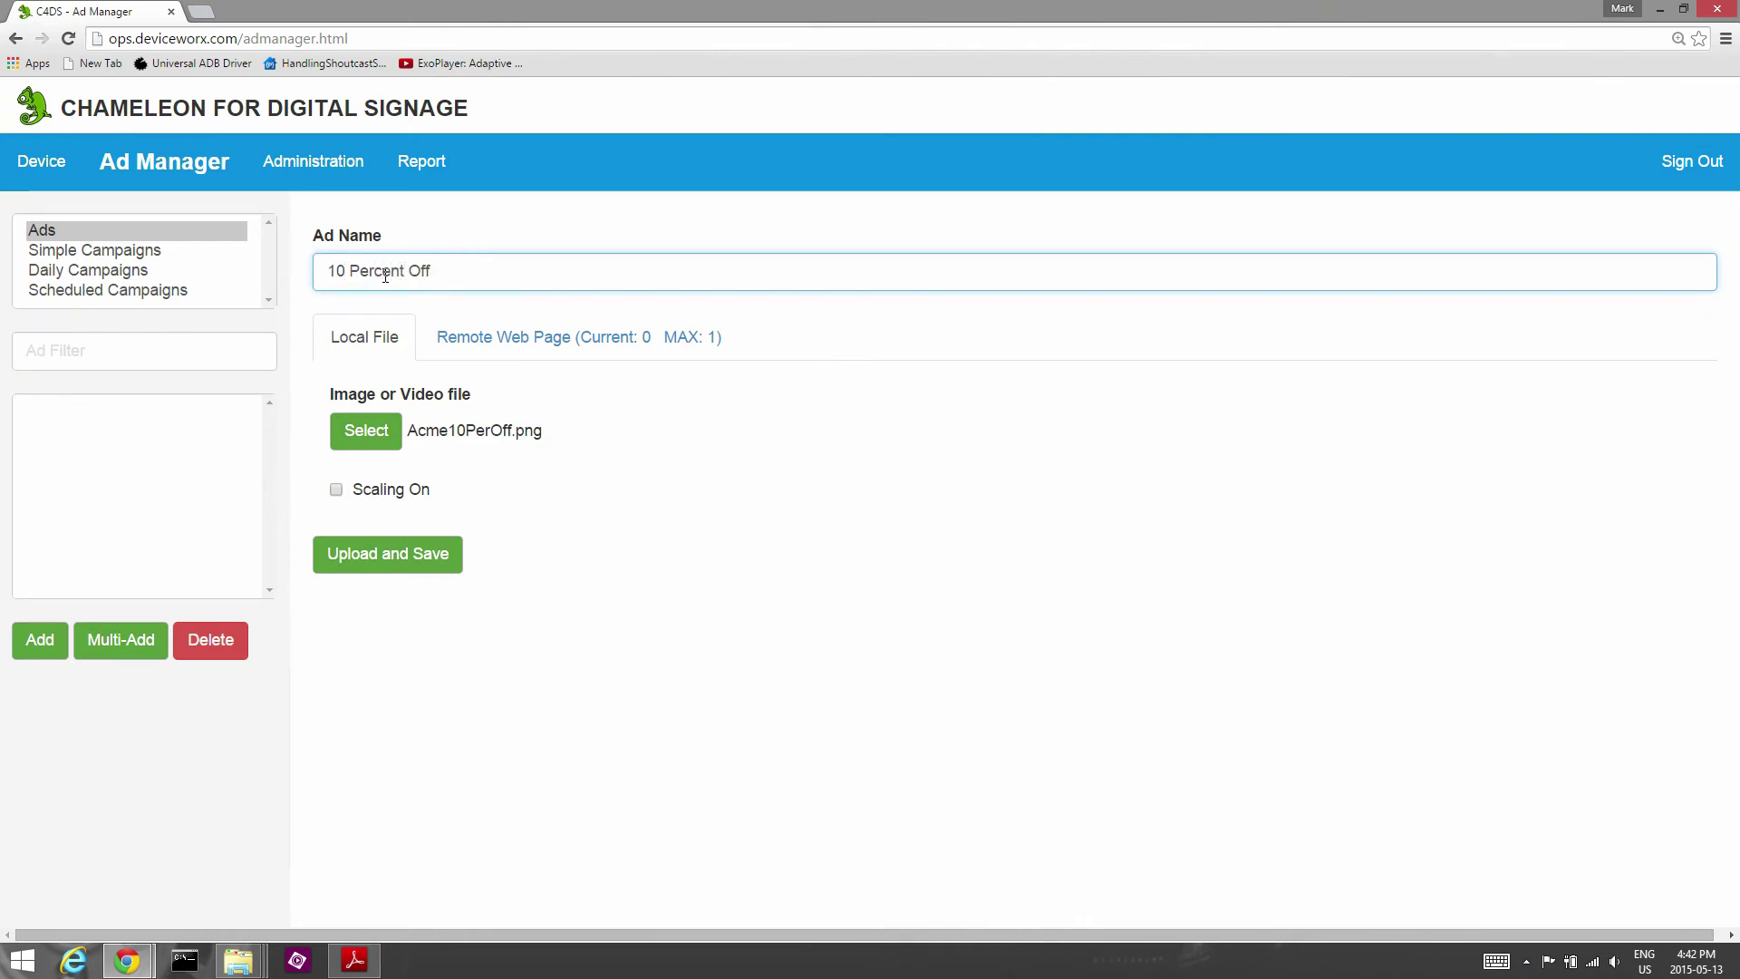
type("ercent Off")
left_click(381, 549)
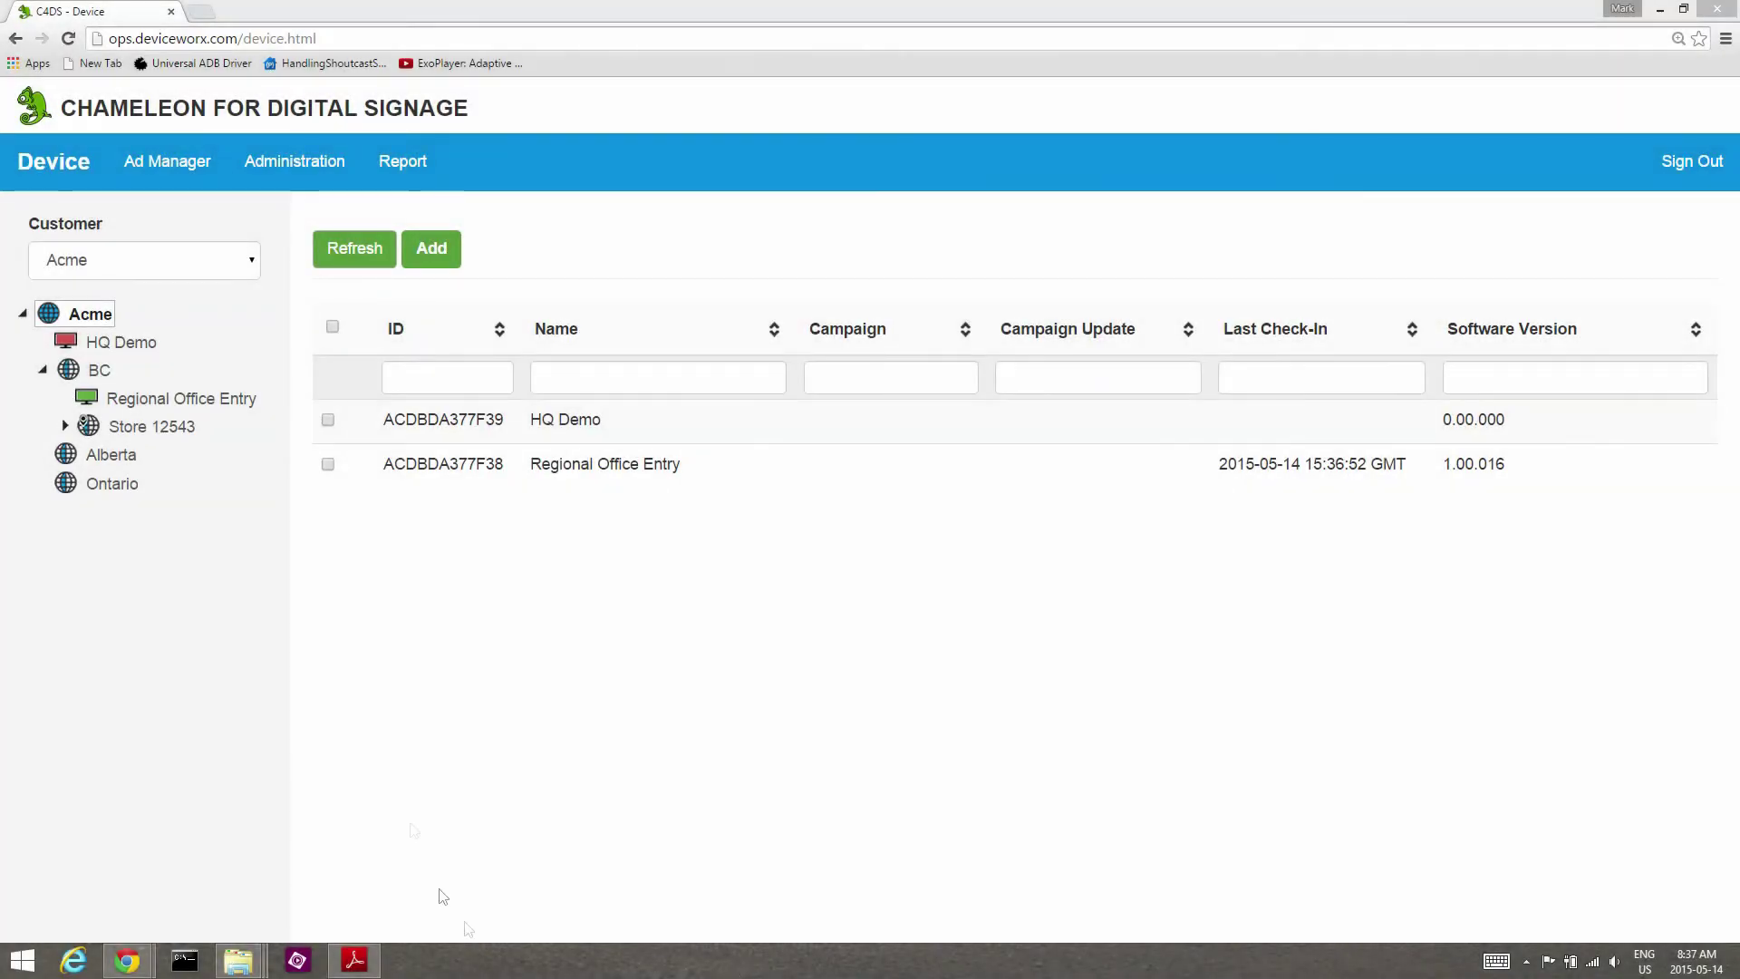
Create a Remote Web Page ad from the pasted 4-day weather URL, named 'Toronto Weather', and save it
left_click(180, 177)
left_click(96, 319)
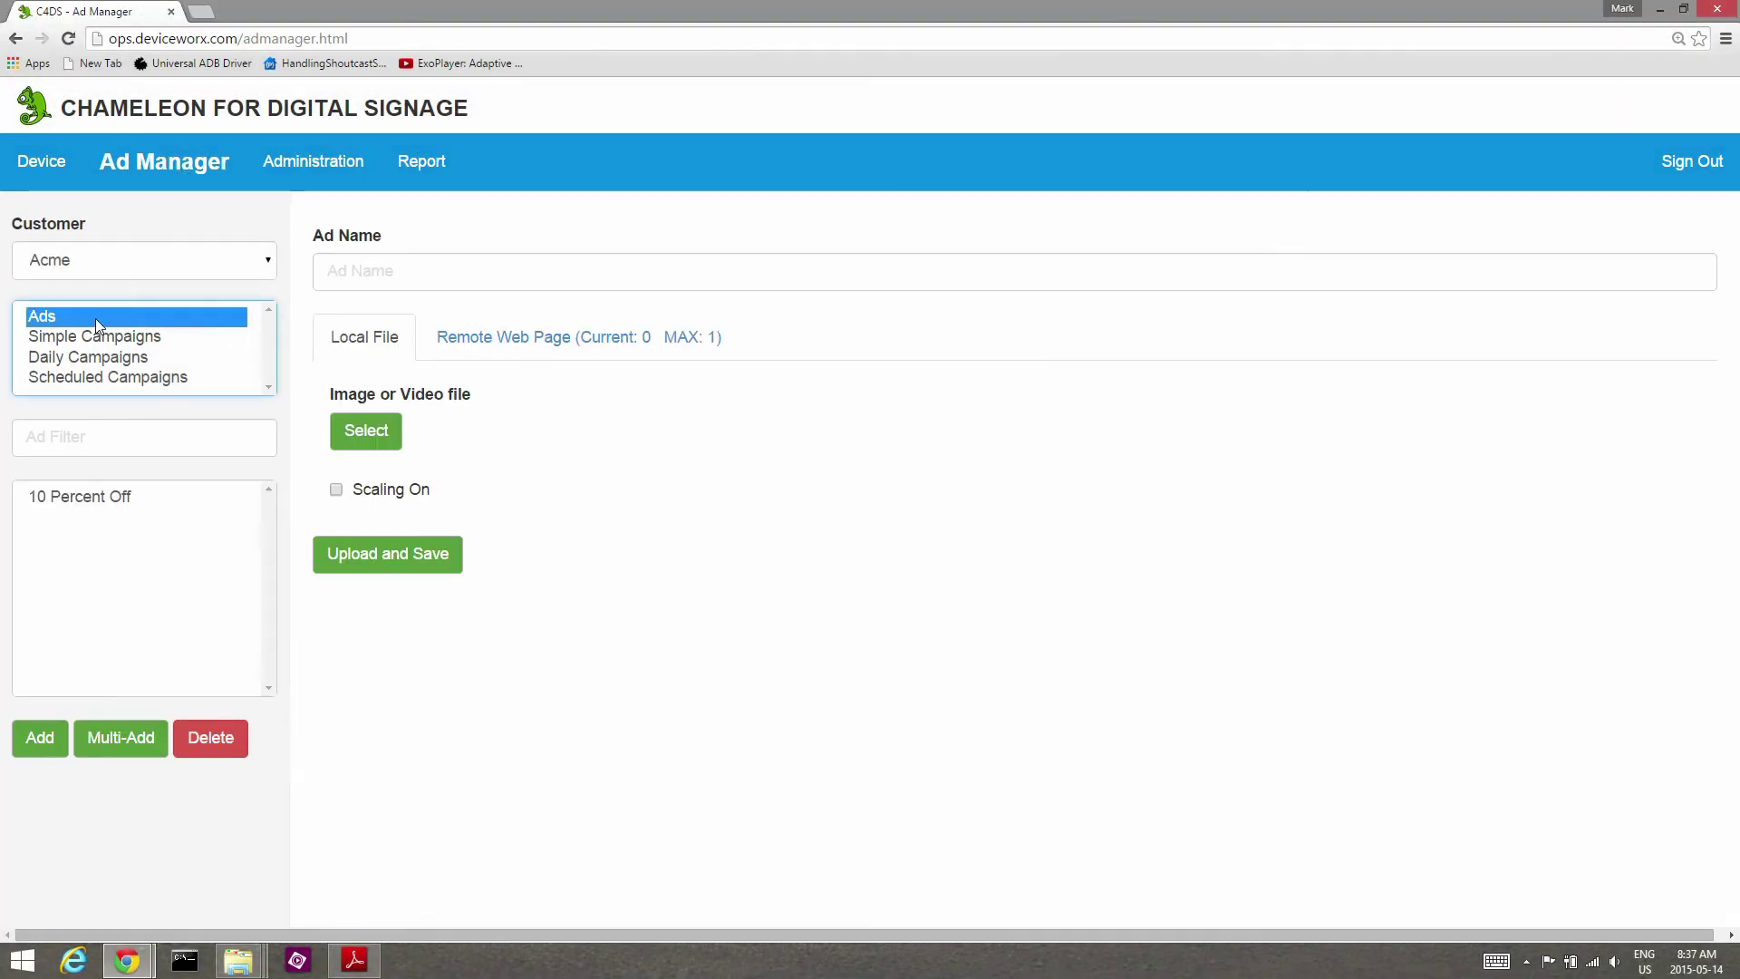
left_click(483, 352)
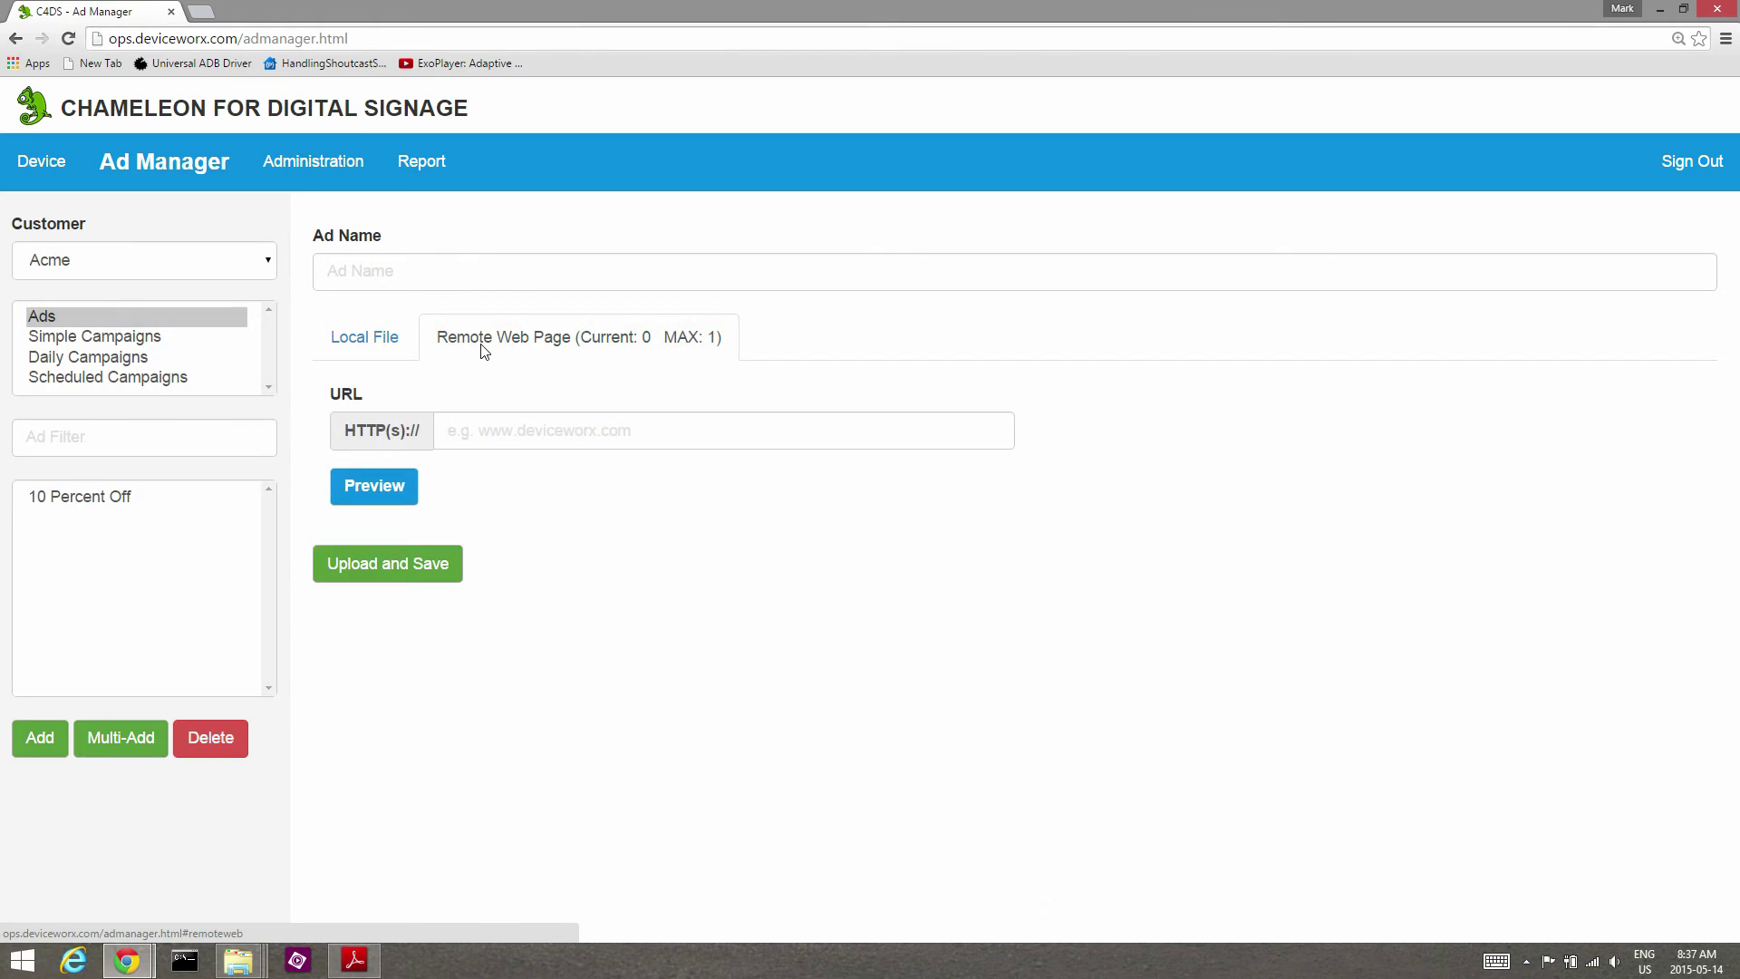
left_click(483, 440)
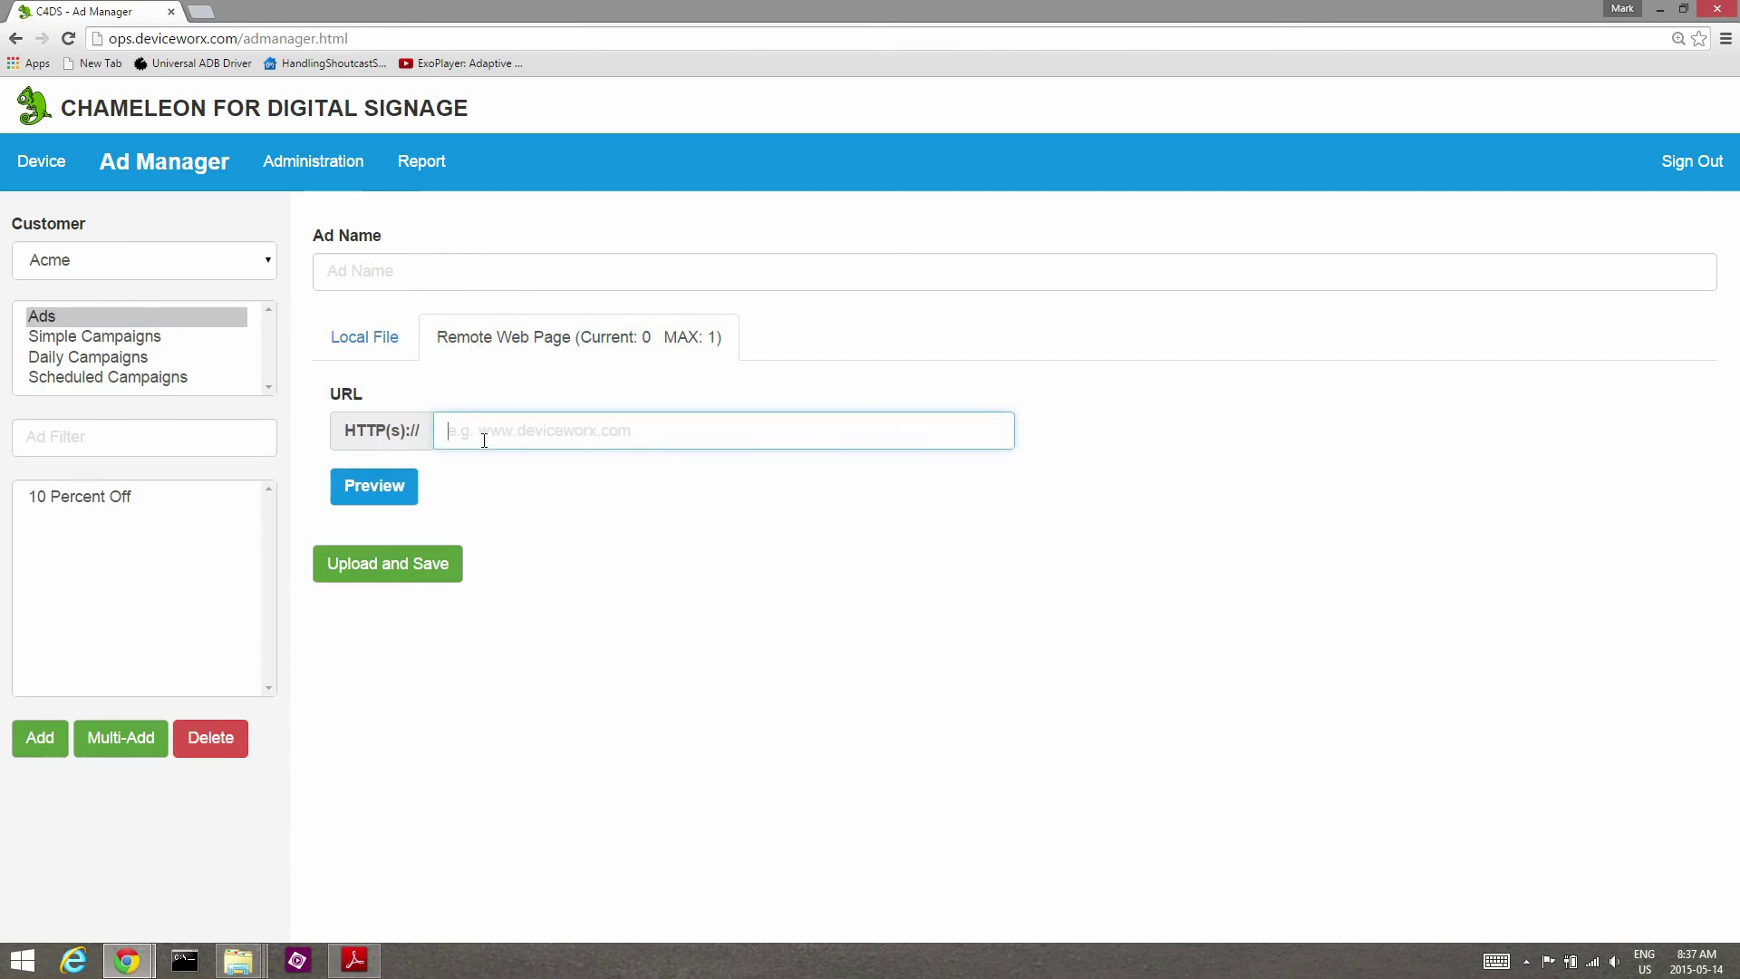
type("http://caps.deviceworx.com/4dayweather/index.html?woeid=4118")
left_click(441, 284)
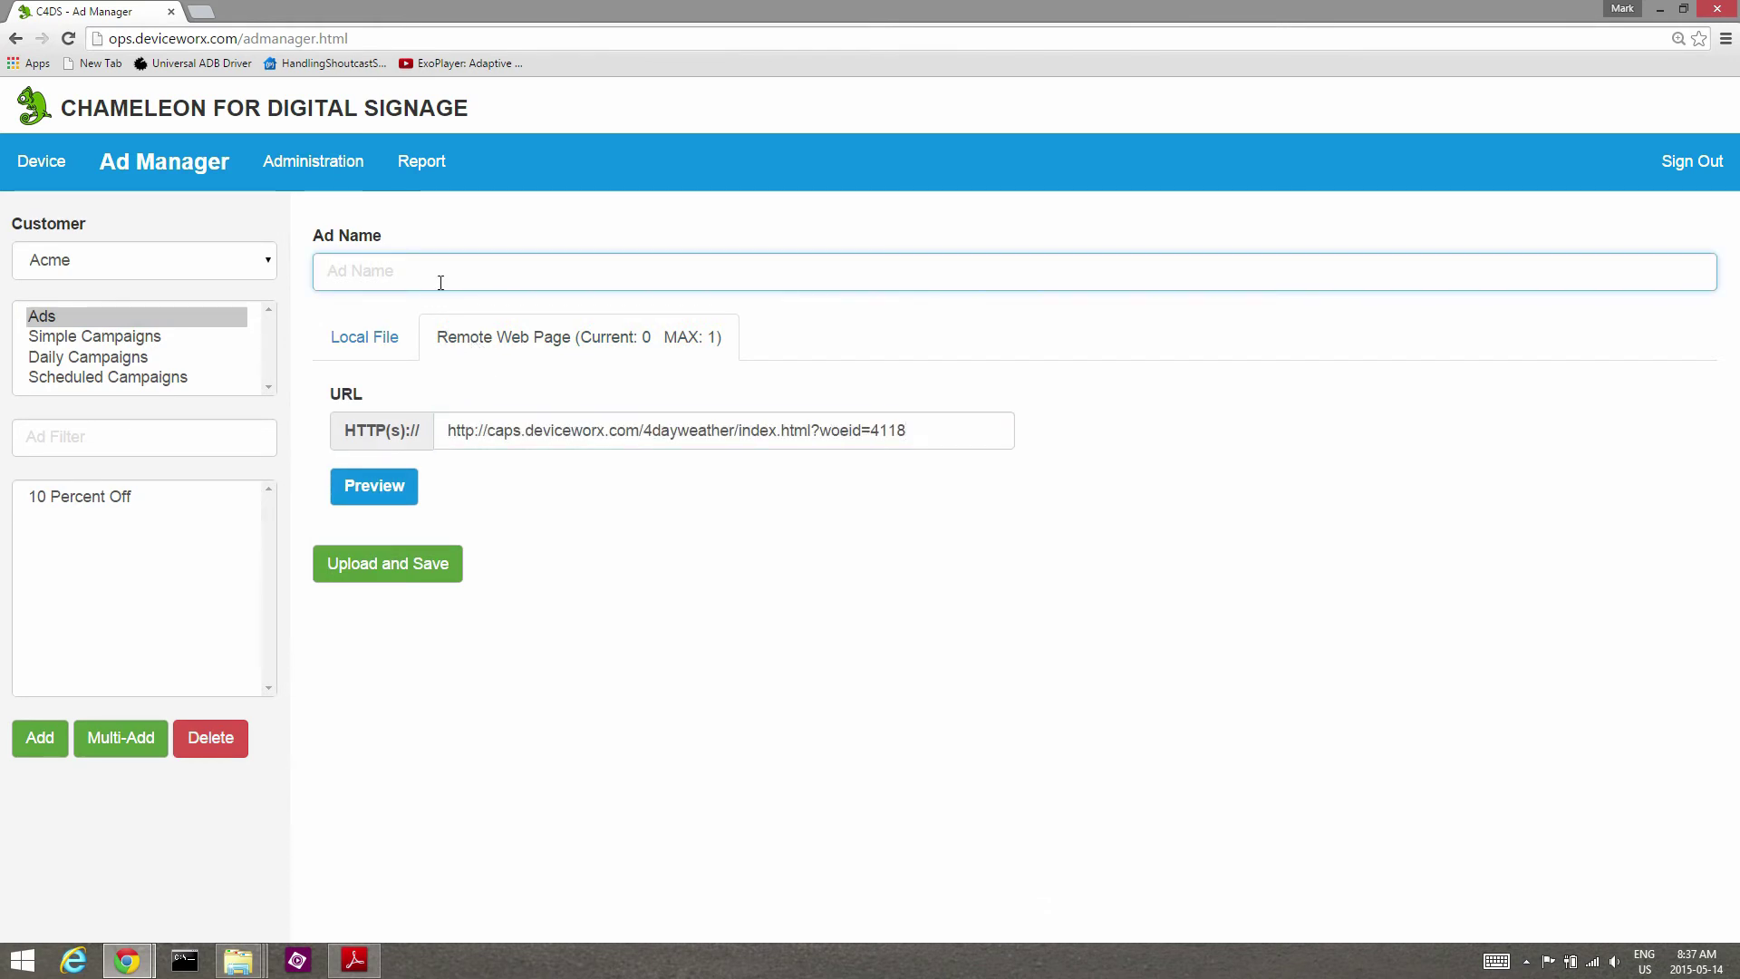
type("Toronto Weather")
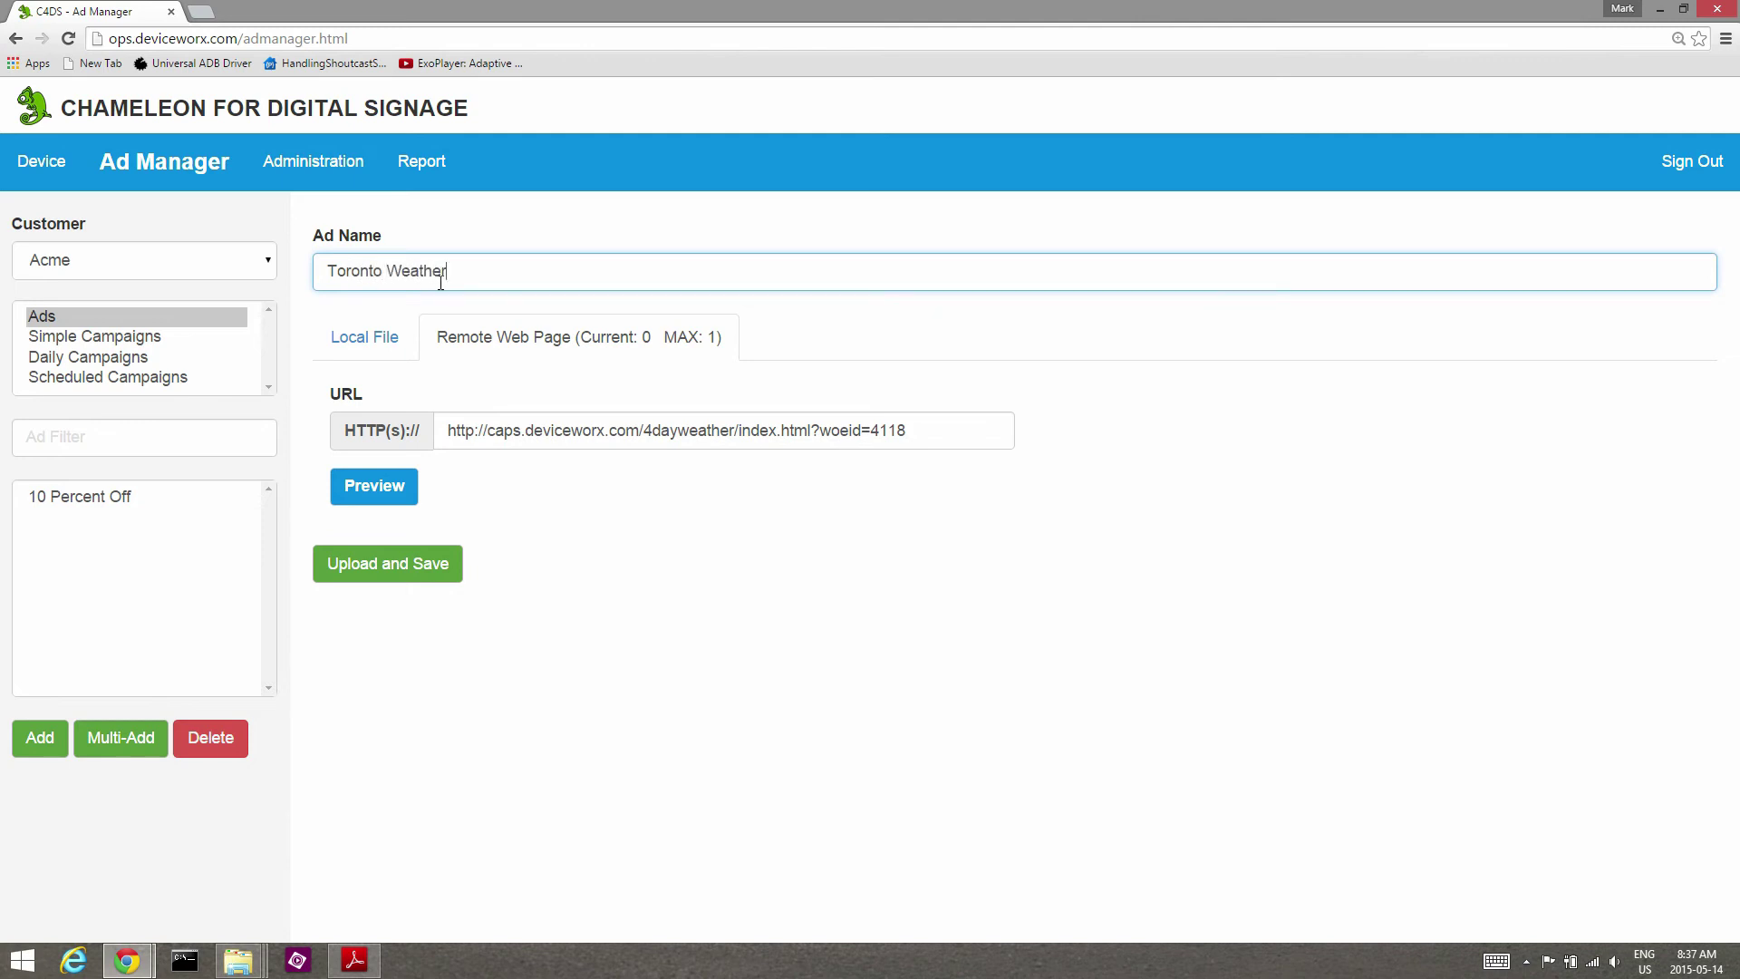
left_click(381, 567)
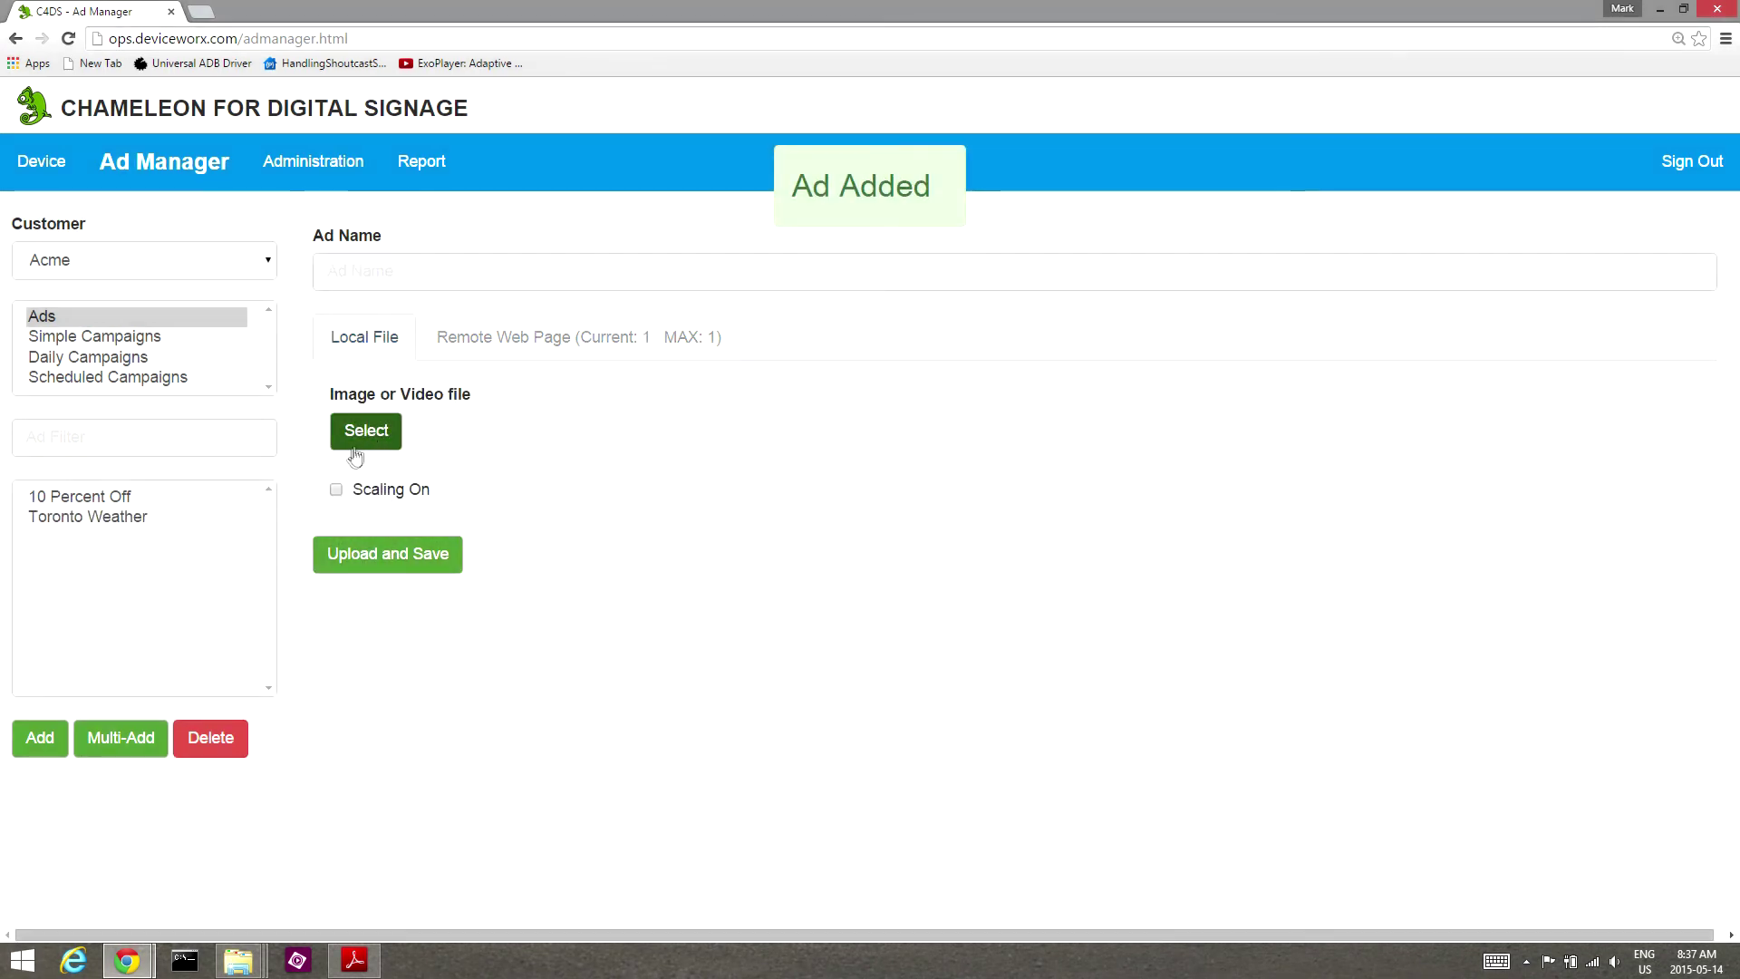
Open the Toronto Weather ad's details and preview its weather web page
left_click(140, 524)
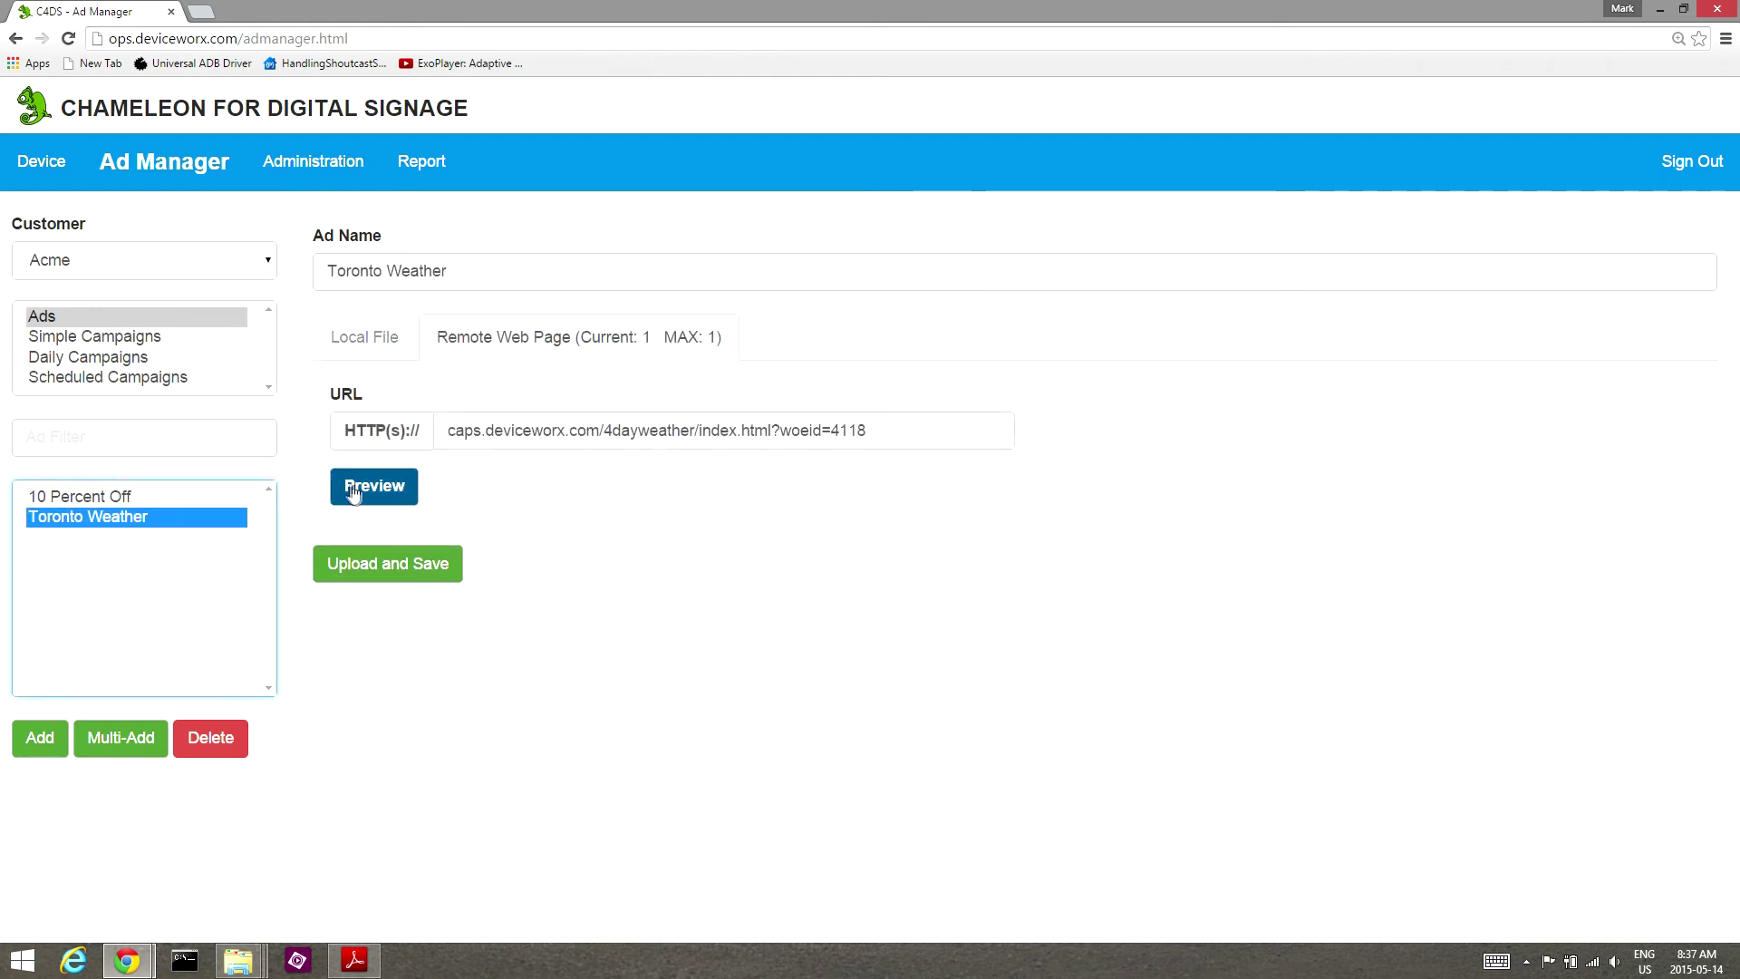
left_click(362, 490)
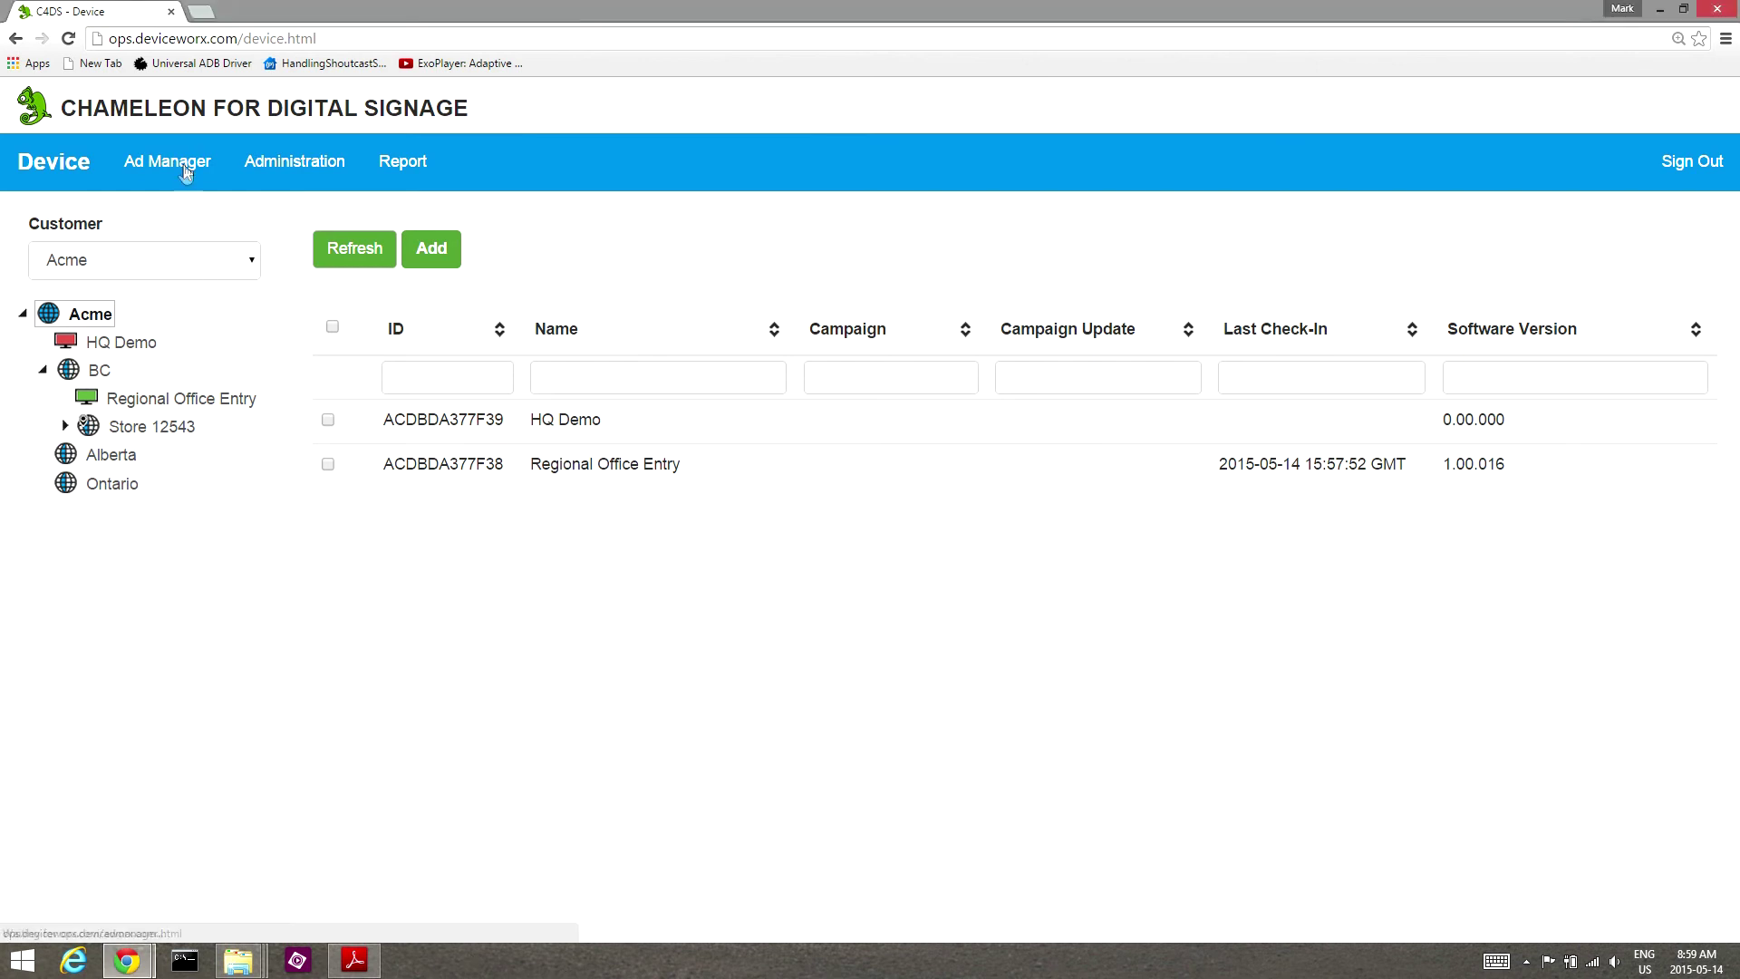
Save a simple campaign 'Fall Specials' described 'Offers running from Oct 1 to Nov 31.'
left_click(108, 339)
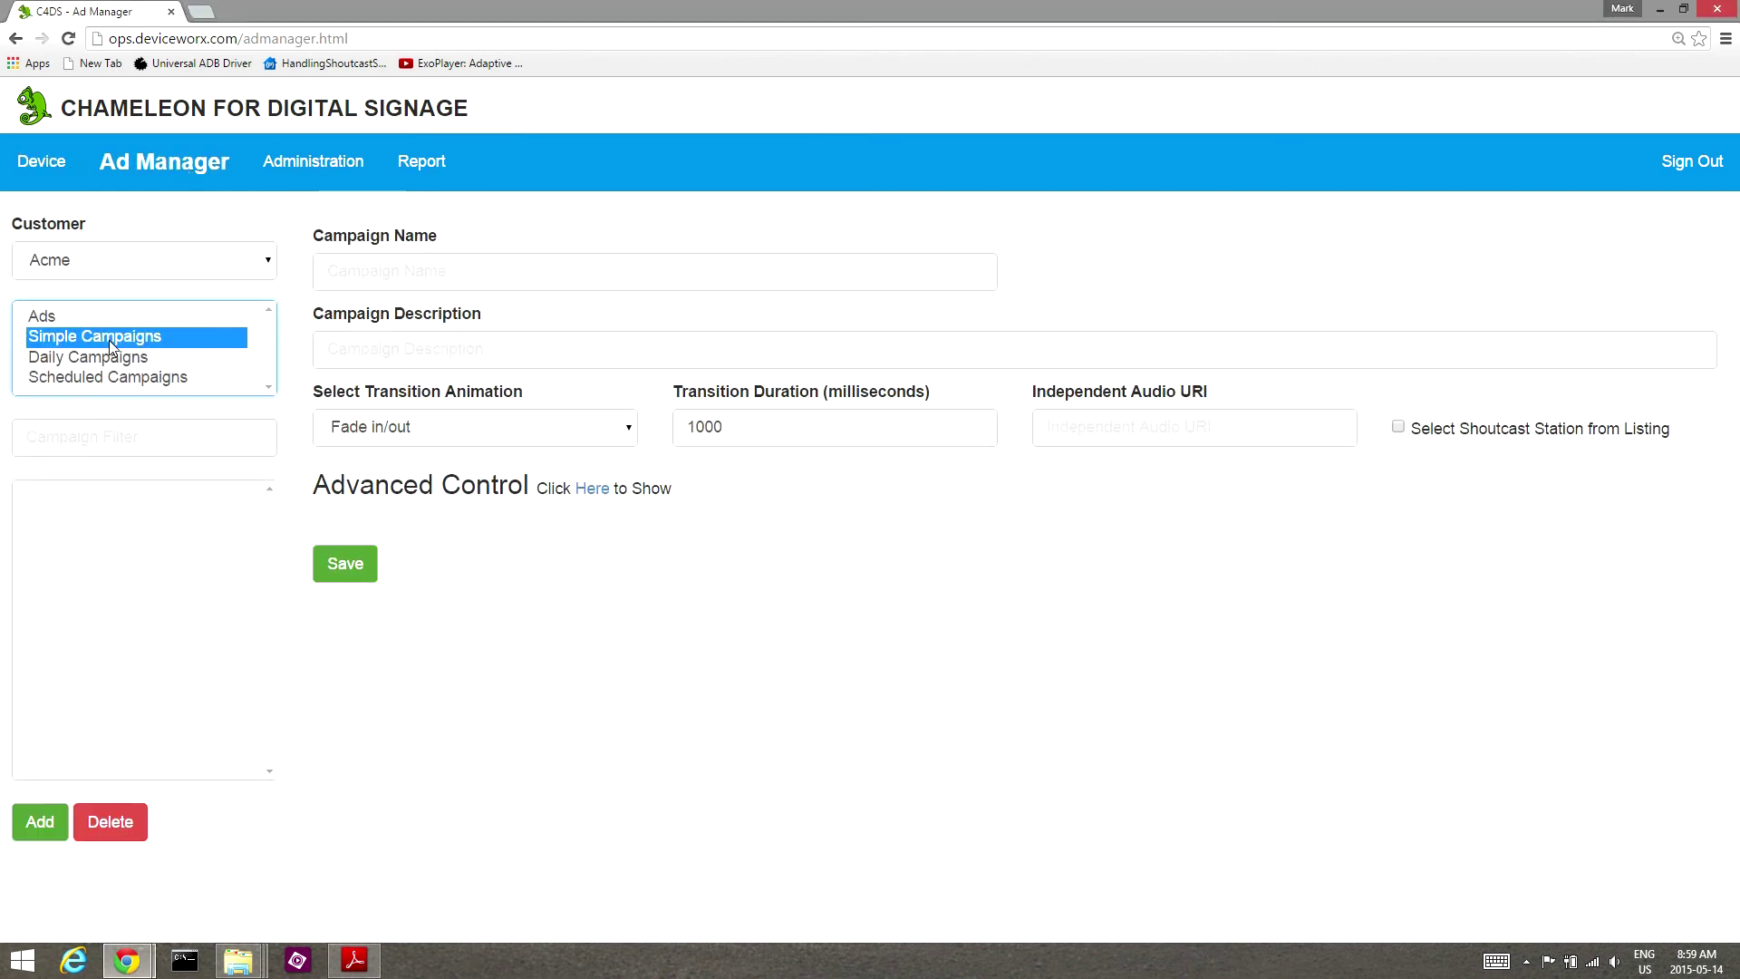
left_click(340, 283)
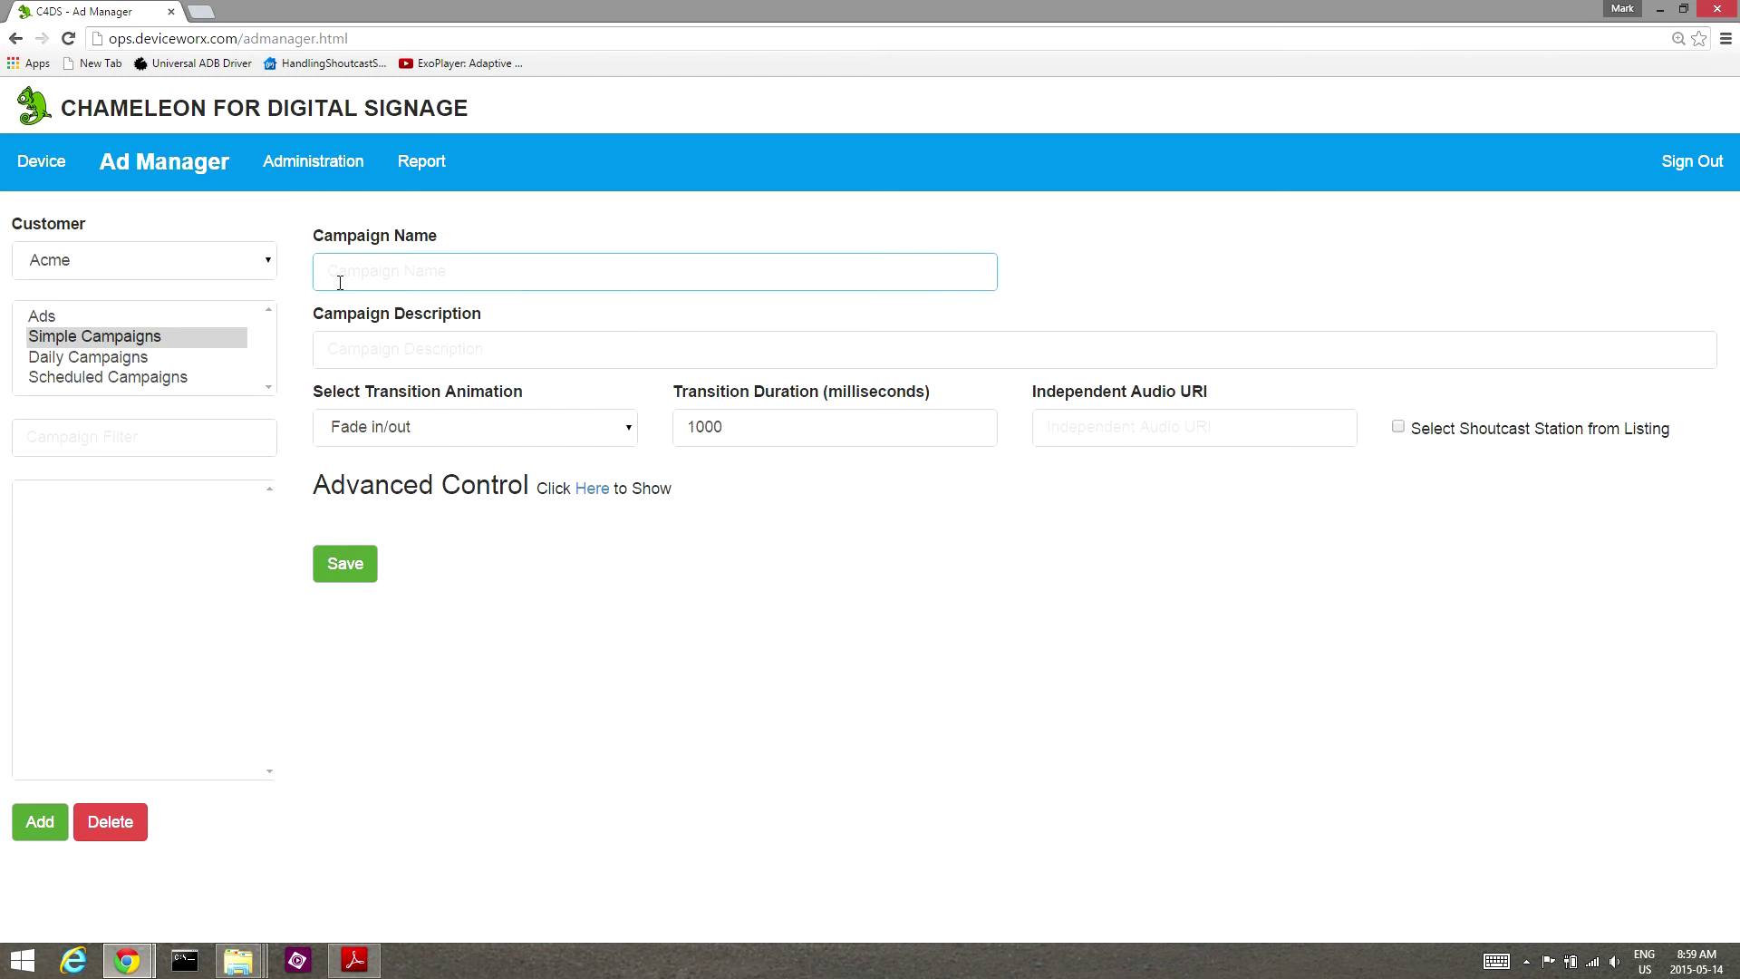
type("Fall Specials")
left_click(348, 349)
type("Offers running from Oct 1 to Nov 31.")
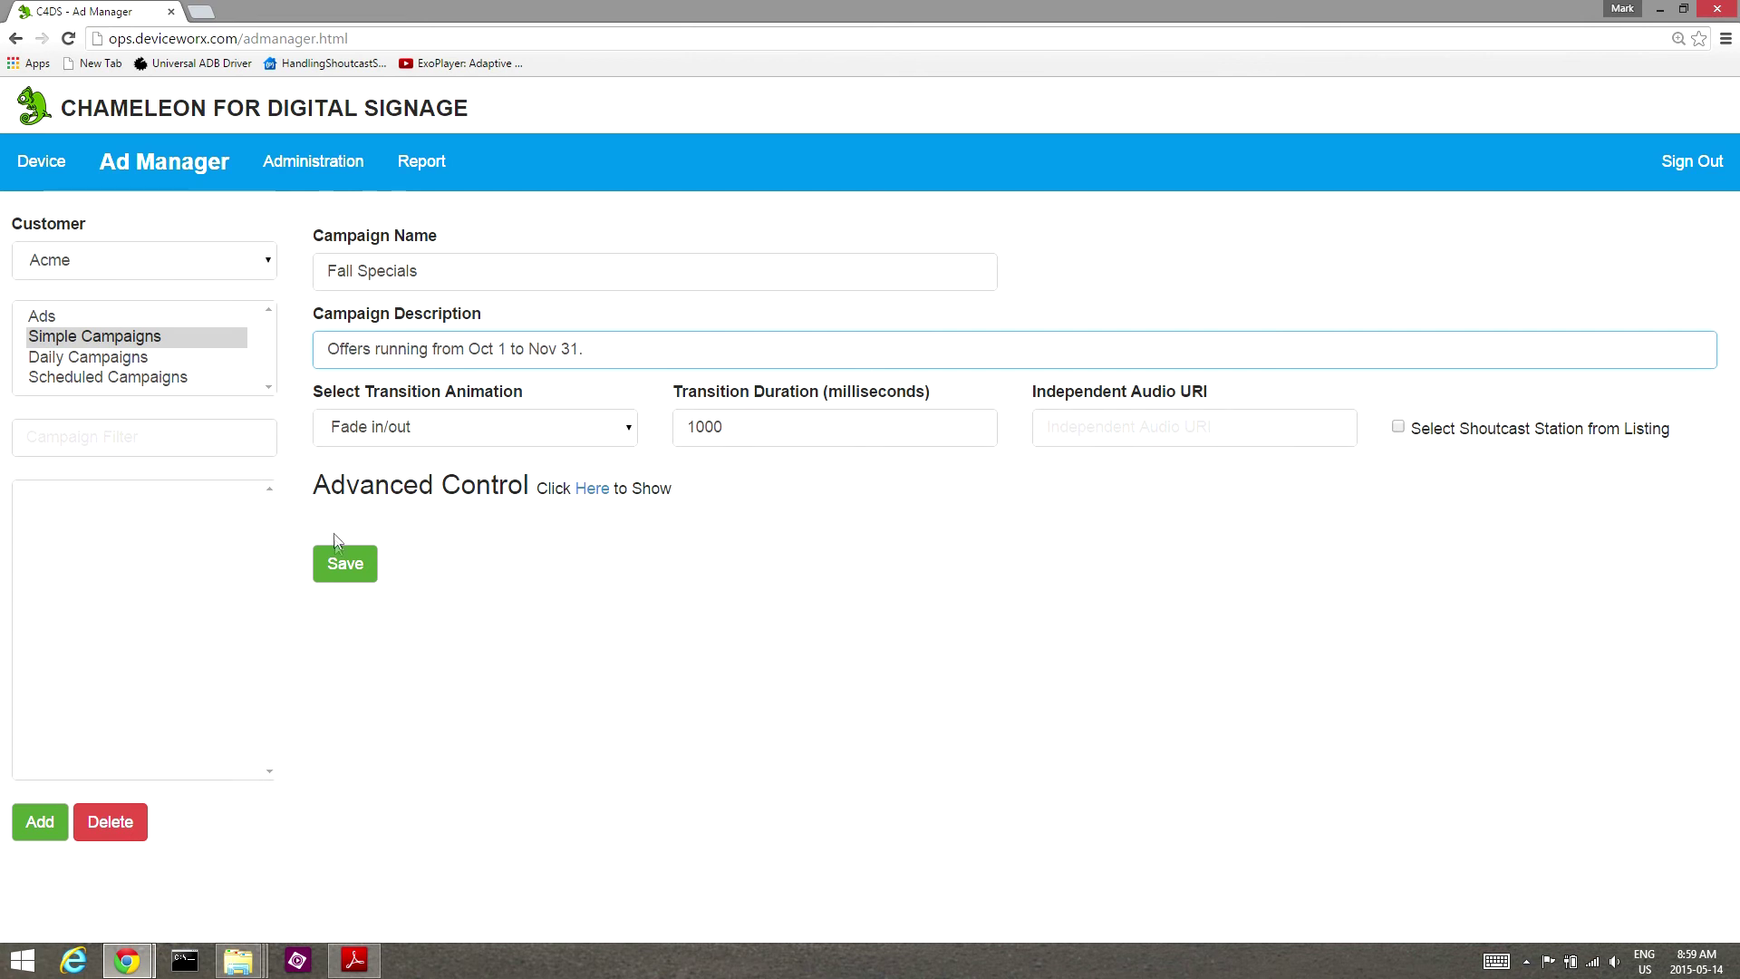
left_click(345, 569)
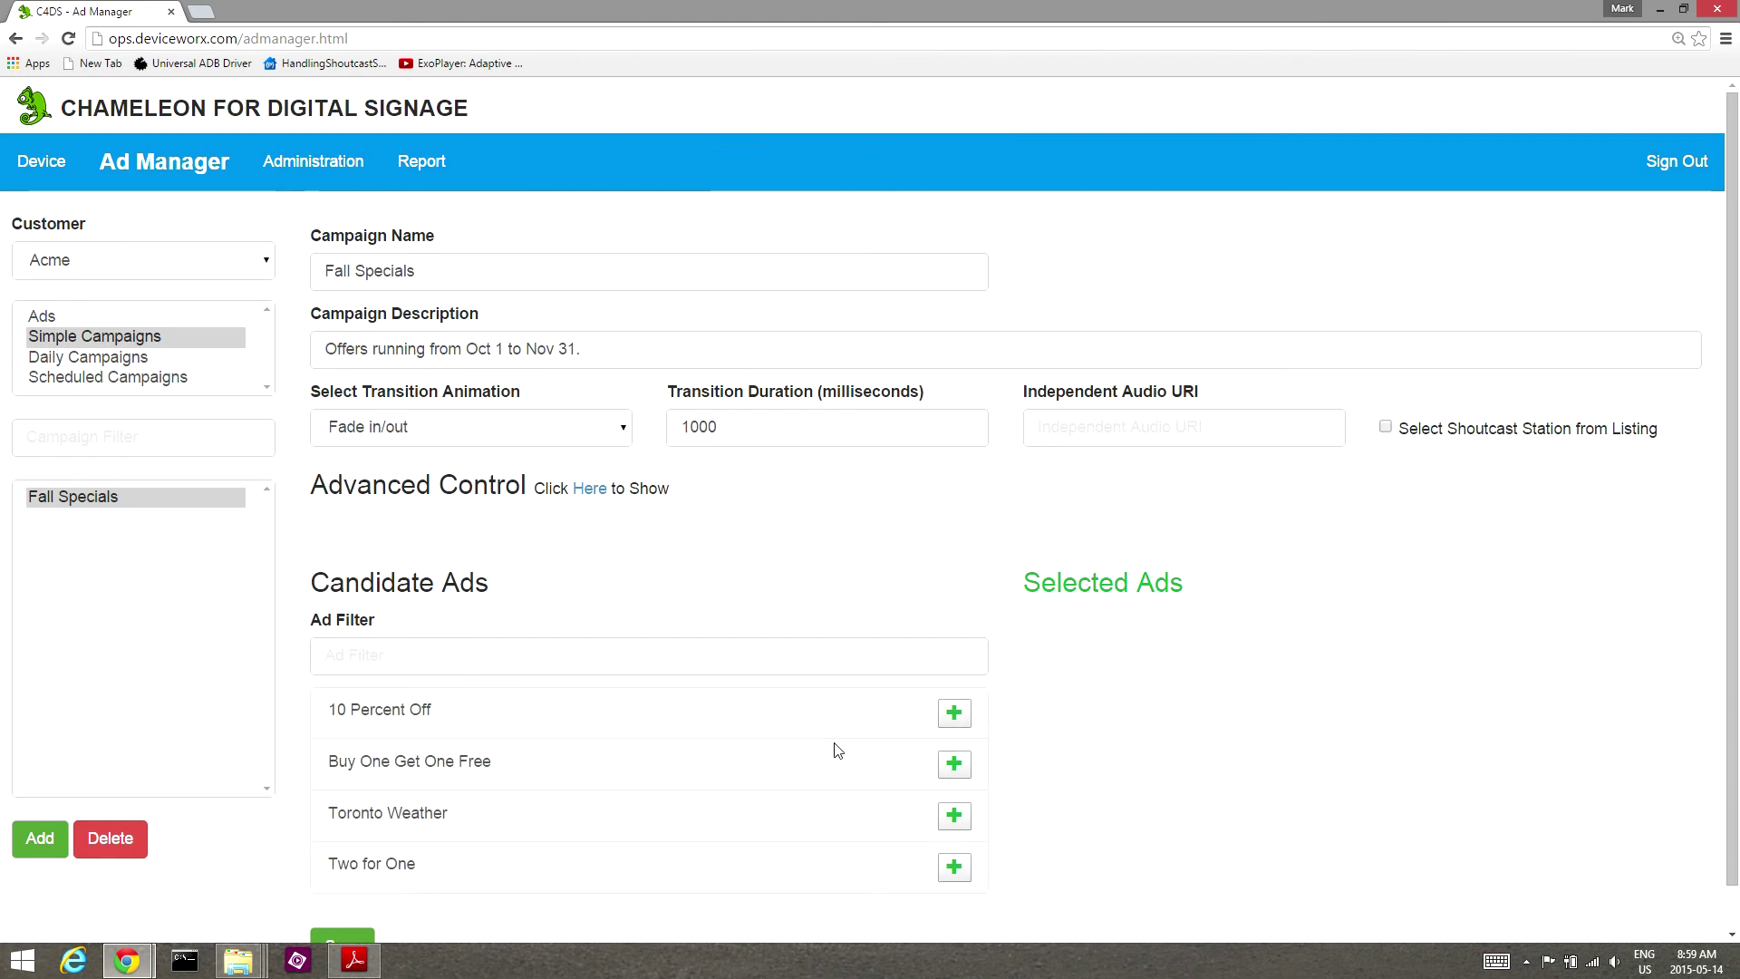
Add 10 Percent Off twice, Buy One Get One Free, Toronto Weather and Two for One, then save
left_click(953, 715)
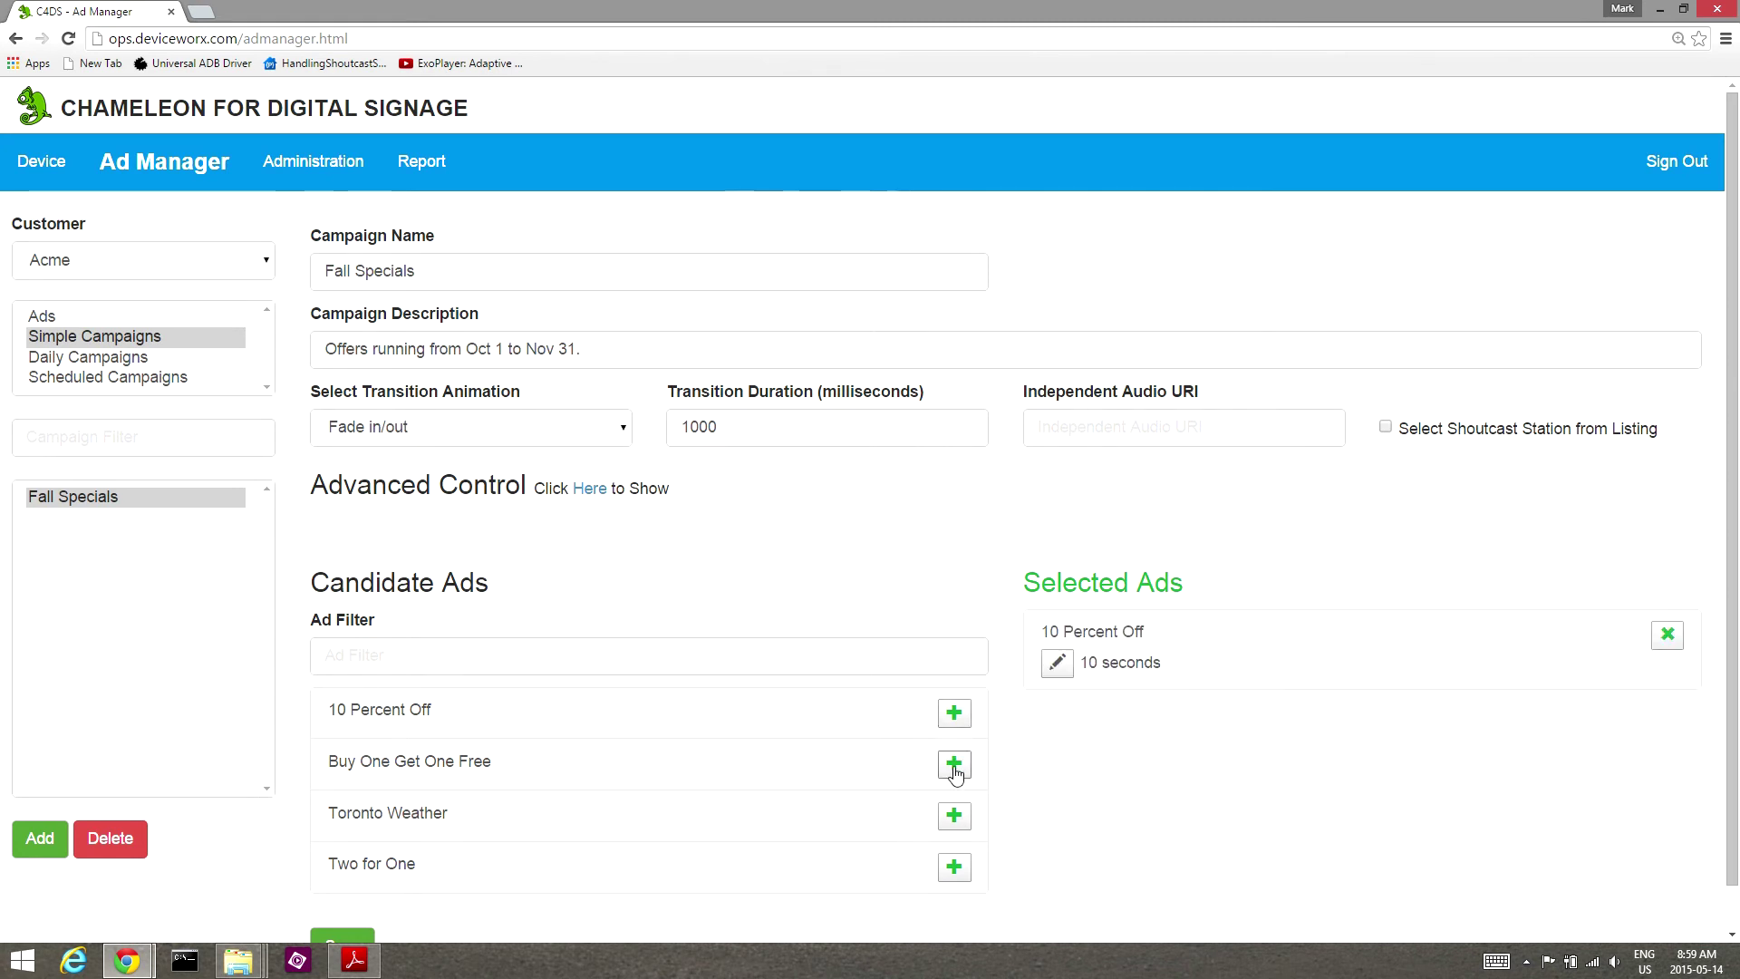
left_click(954, 766)
left_click(954, 815)
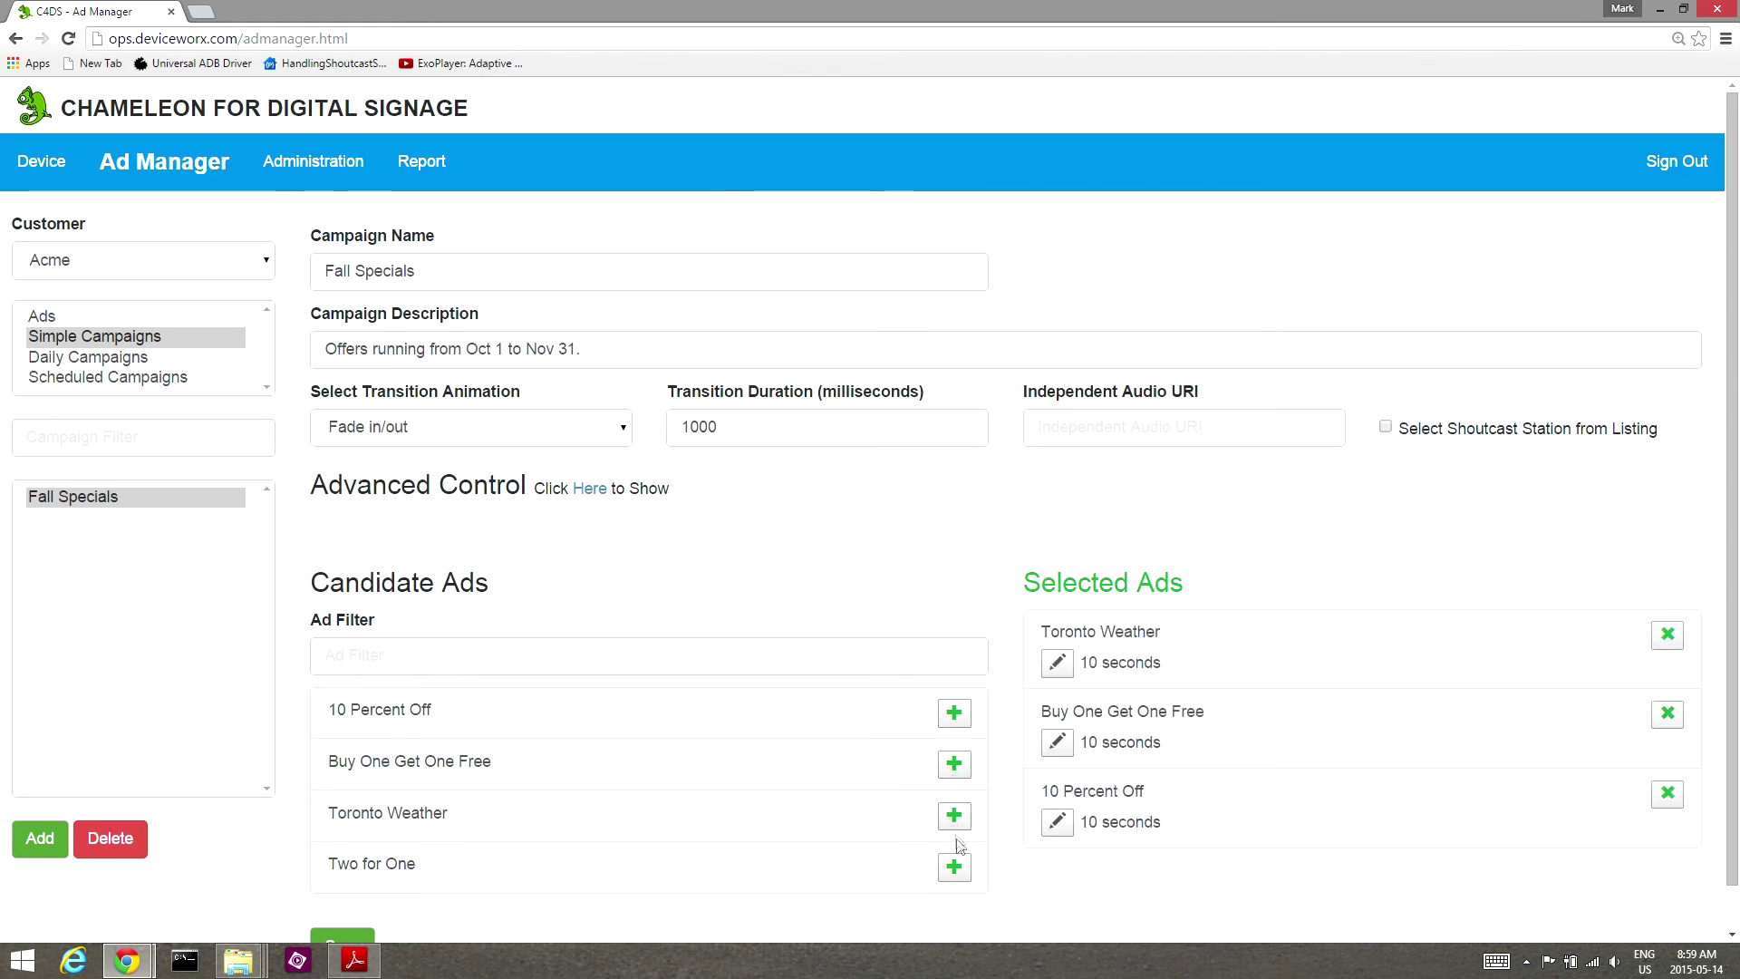
left_click(954, 866)
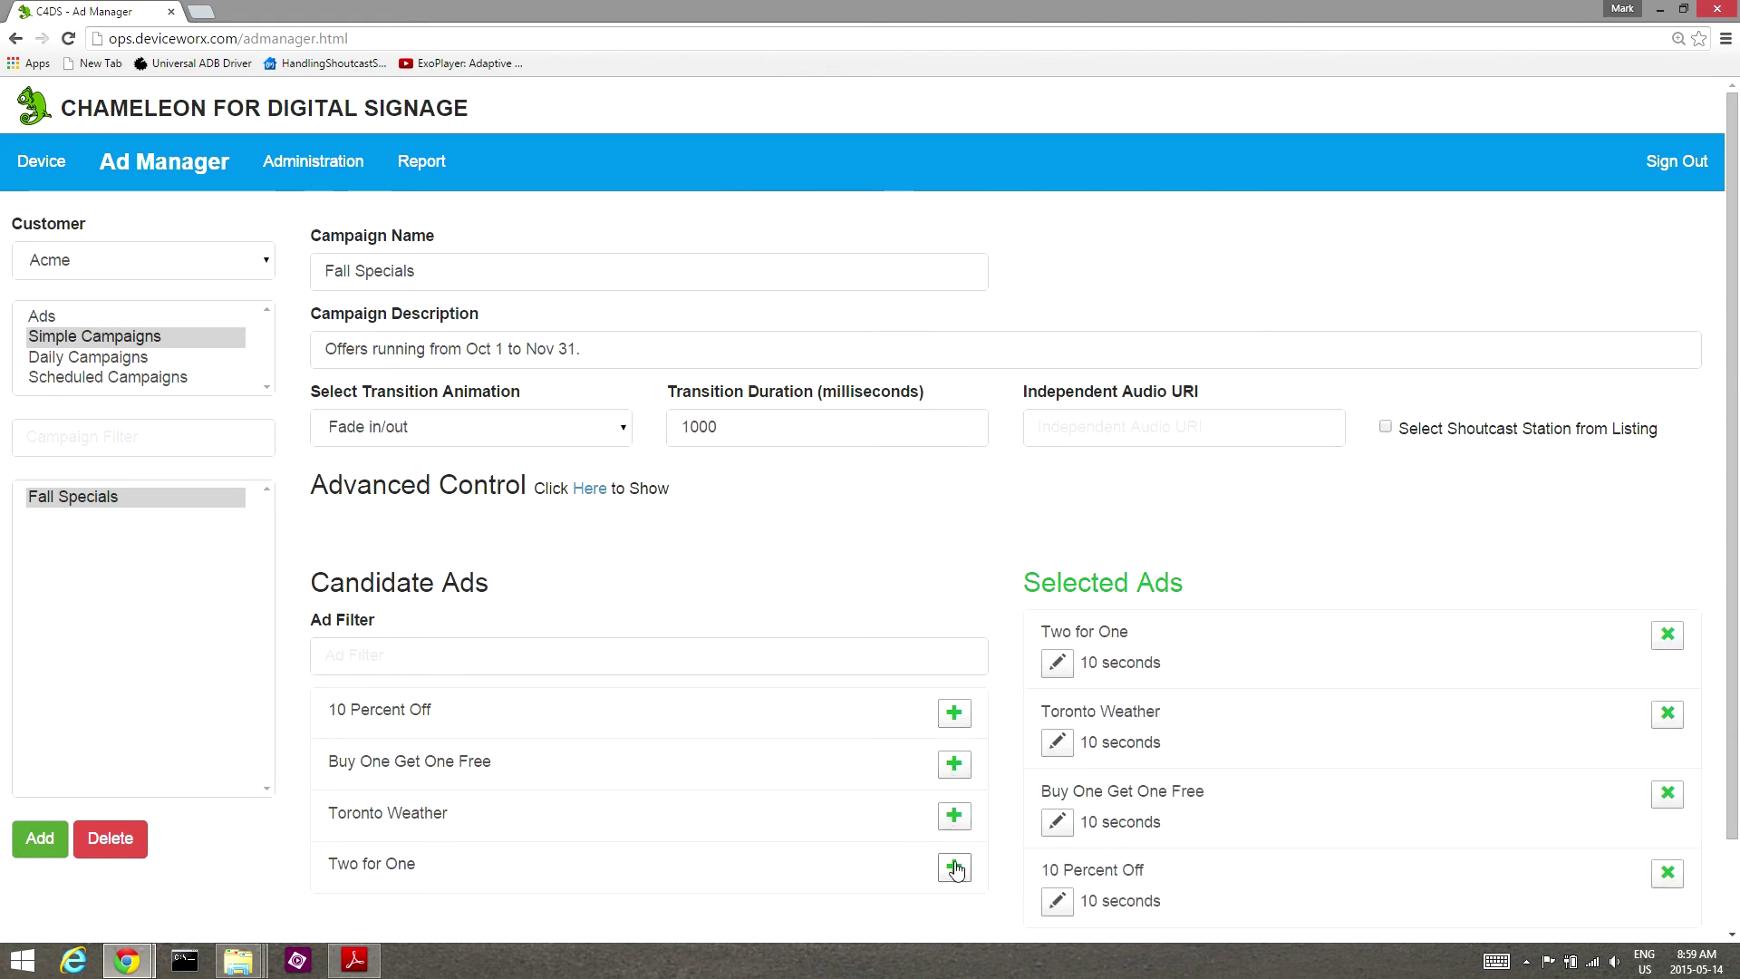
left_click(956, 731)
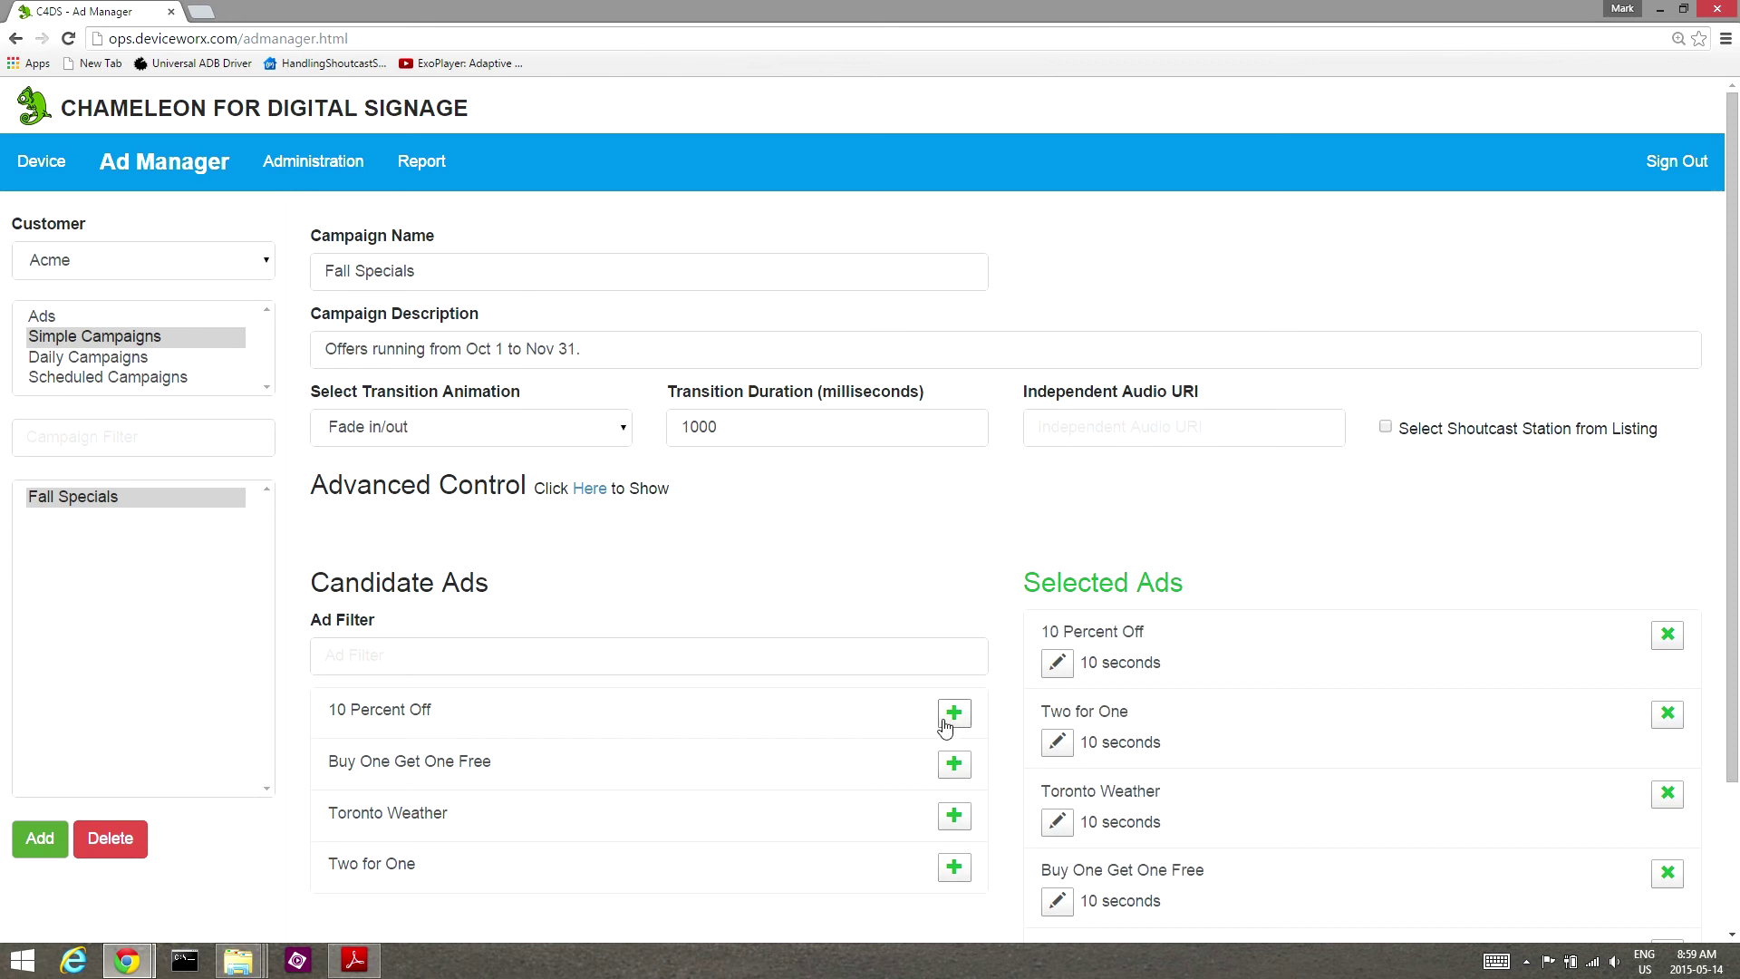
scroll(944, 725, "down", 2)
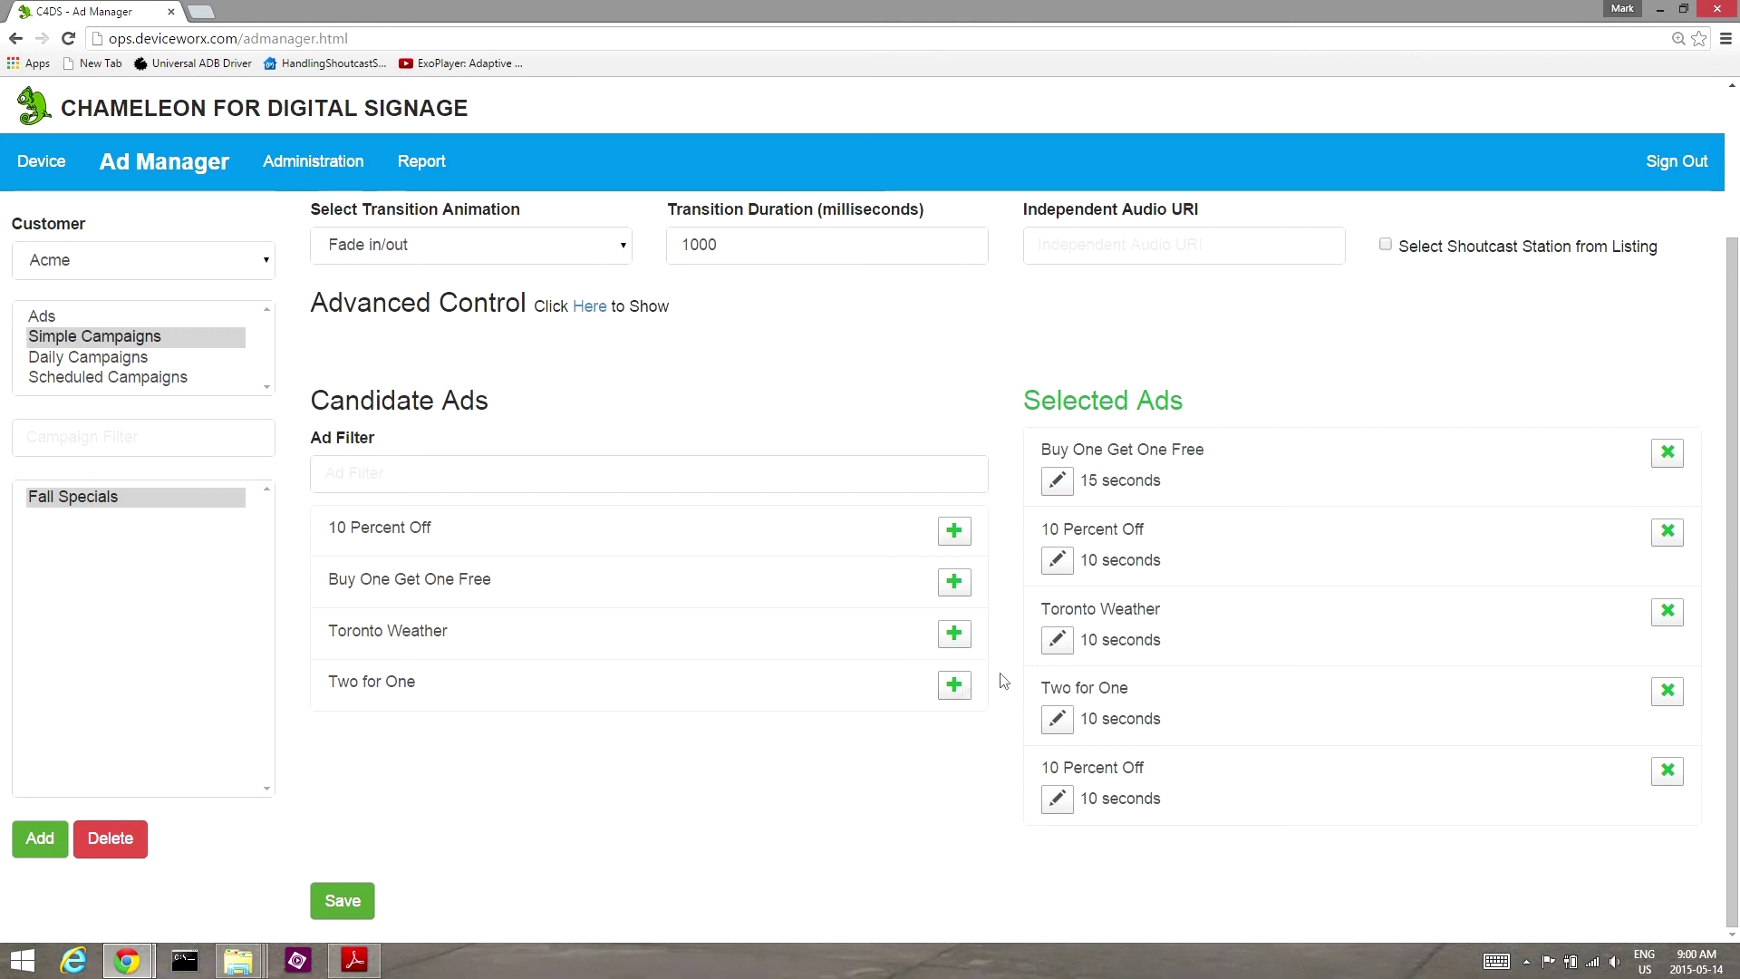
left_click(360, 900)
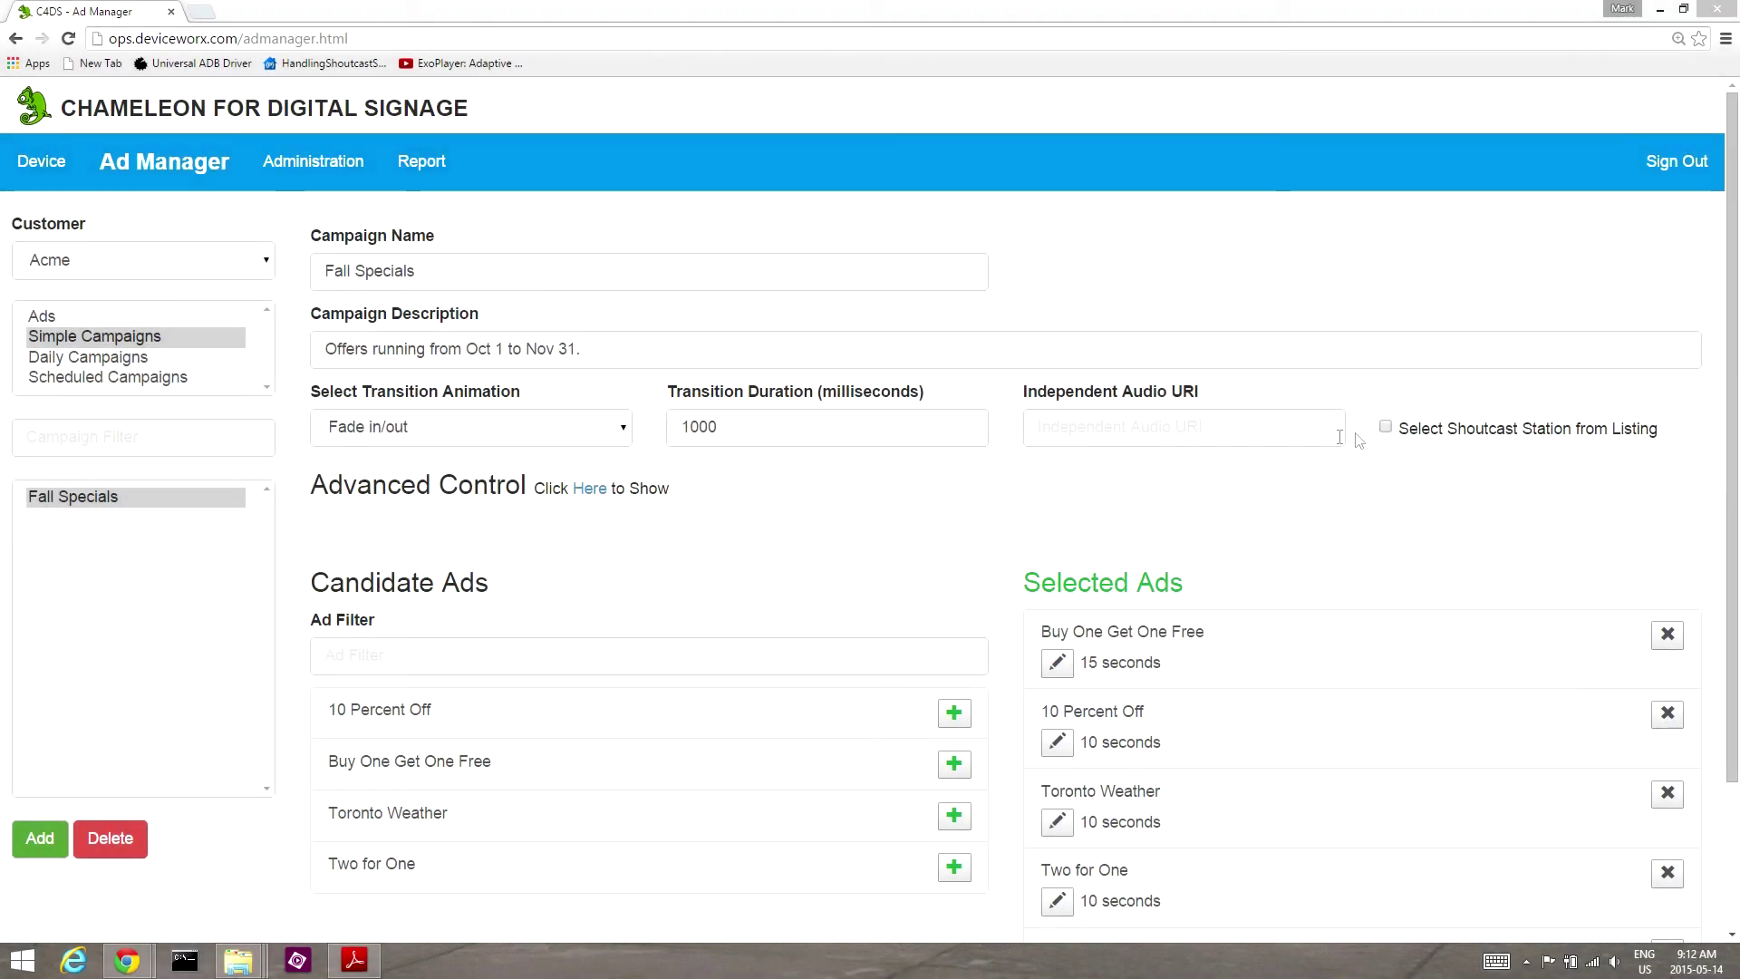
Set the music to Shoutcast station Ambiance Lounge under Easy Listening > Lounge and save
left_click(1385, 428)
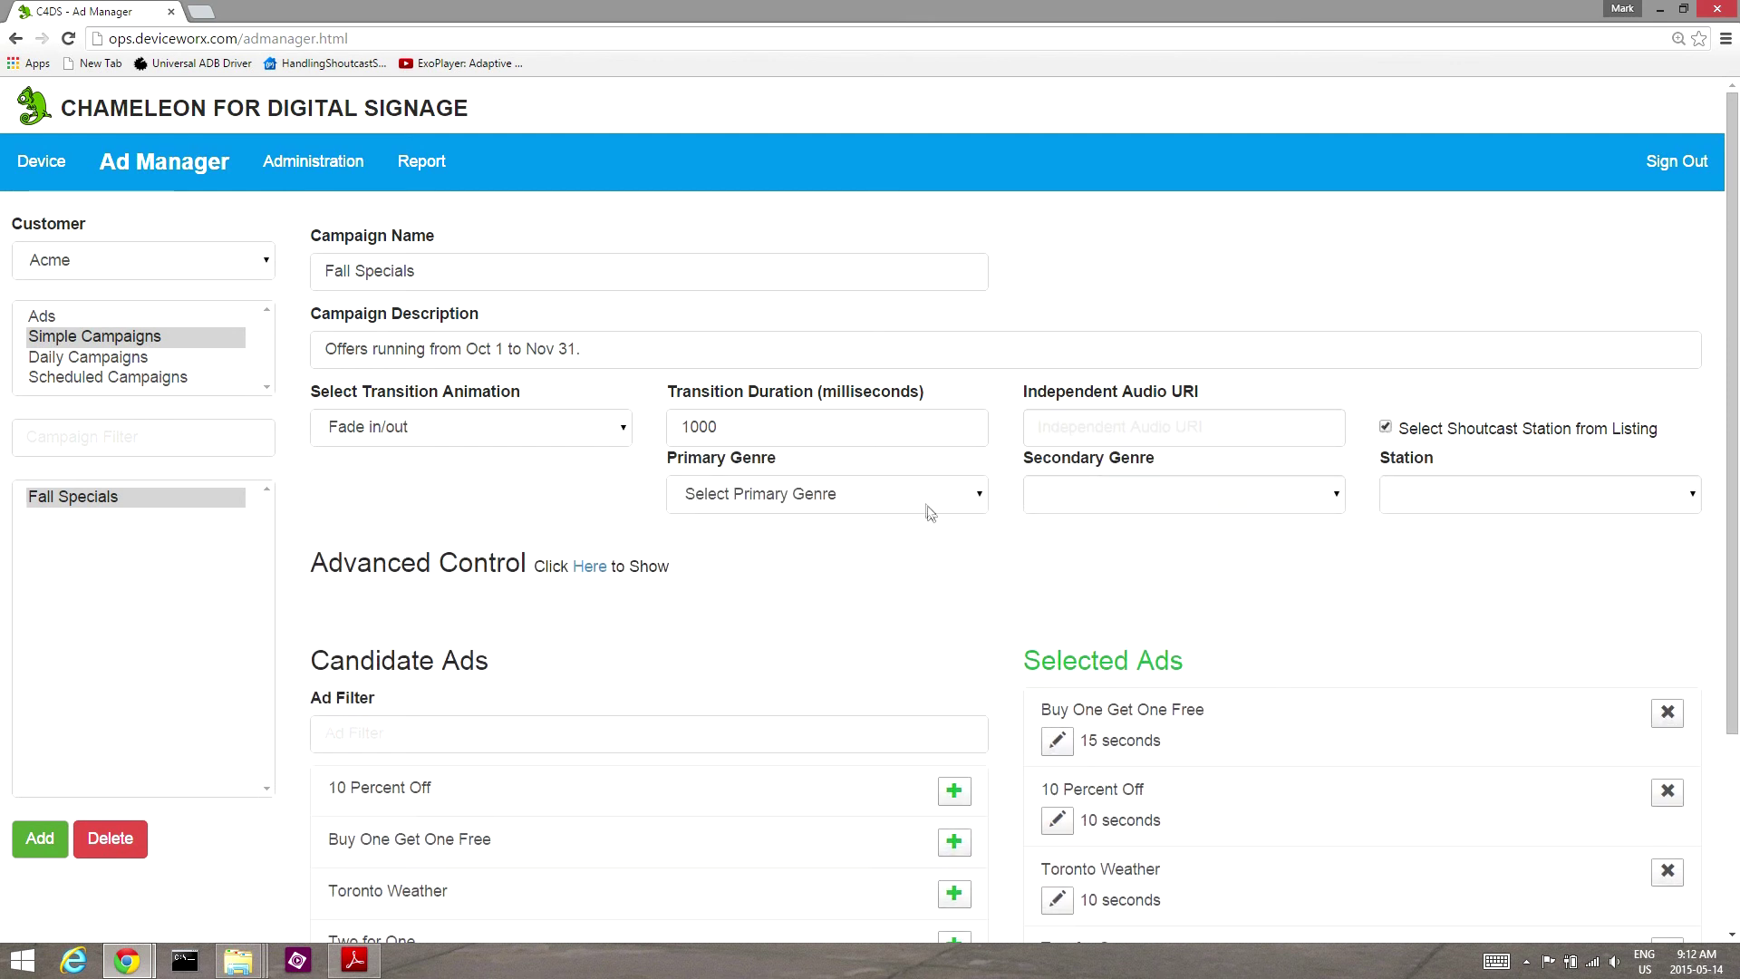
left_click(920, 496)
left_click(804, 208)
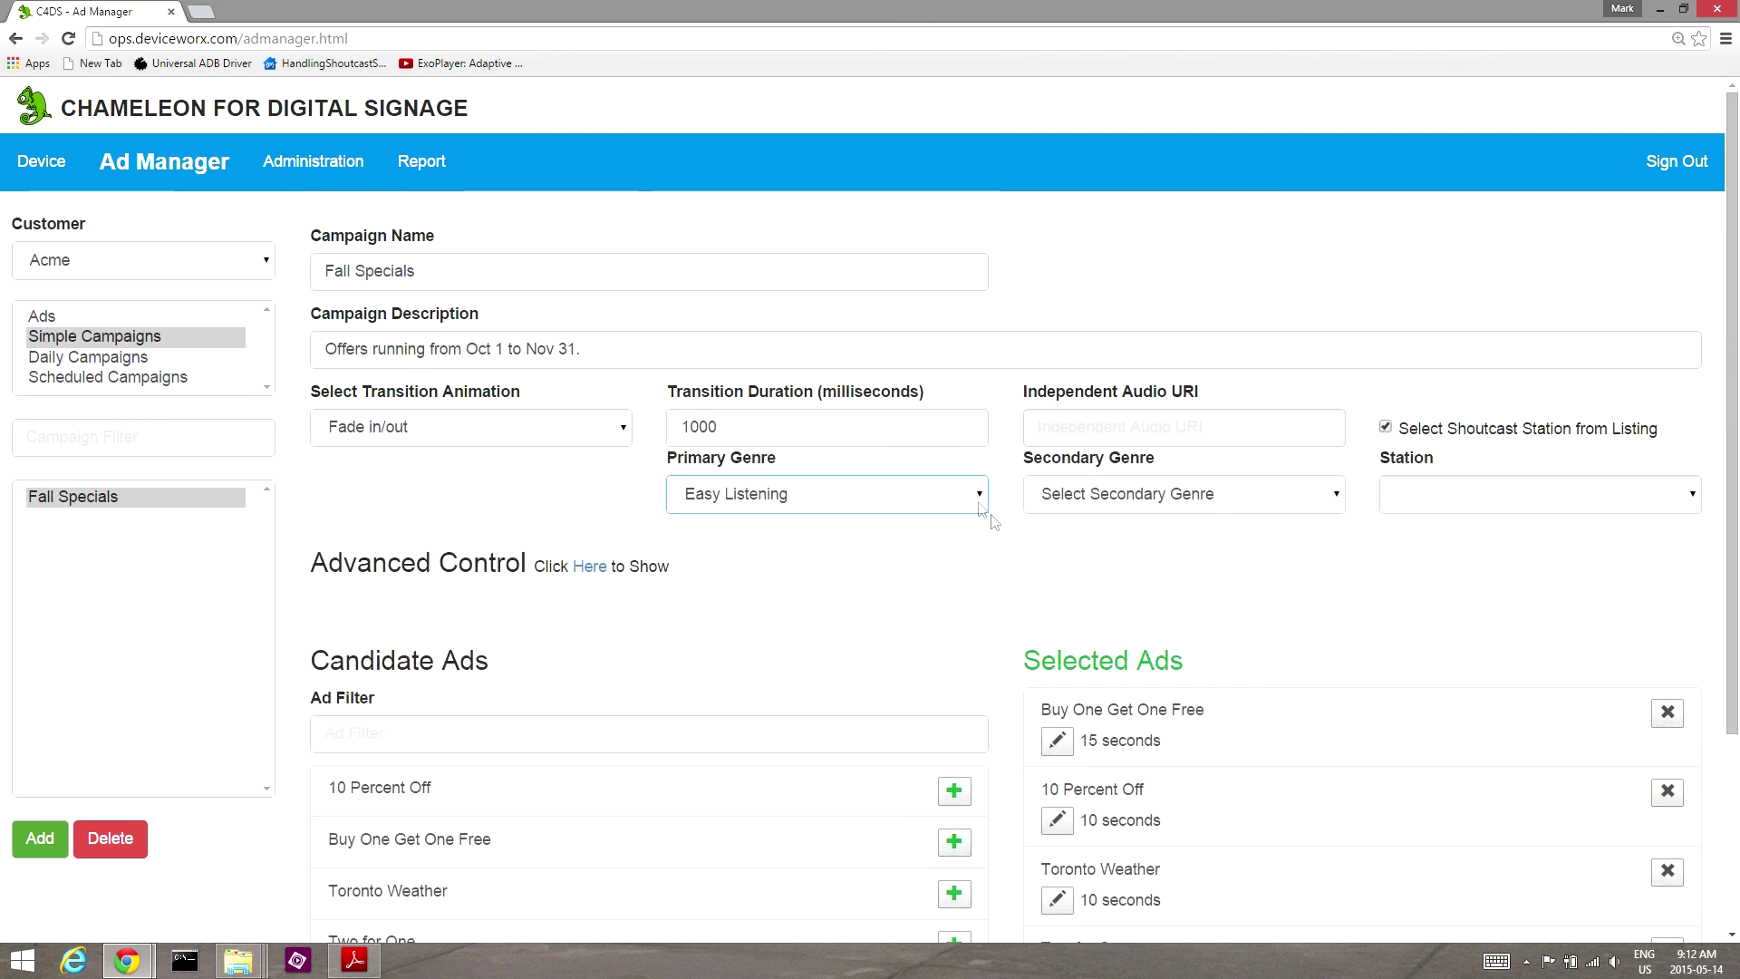
left_click(1088, 497)
left_click(1079, 603)
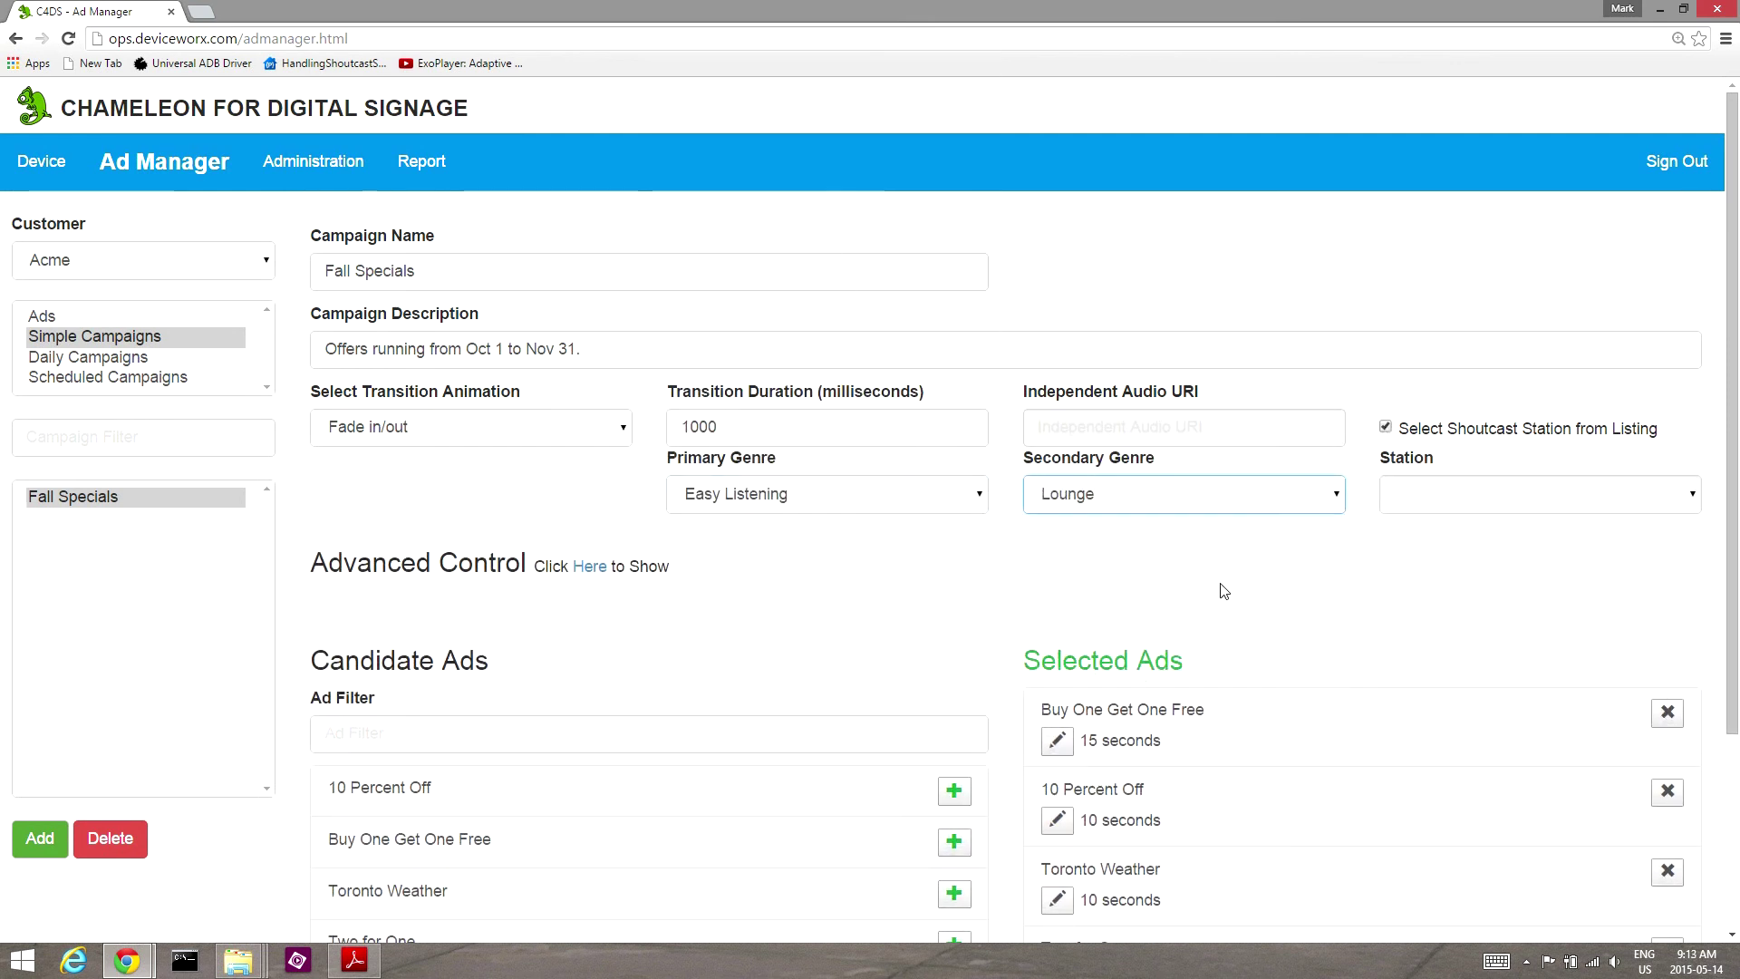
left_click(1416, 494)
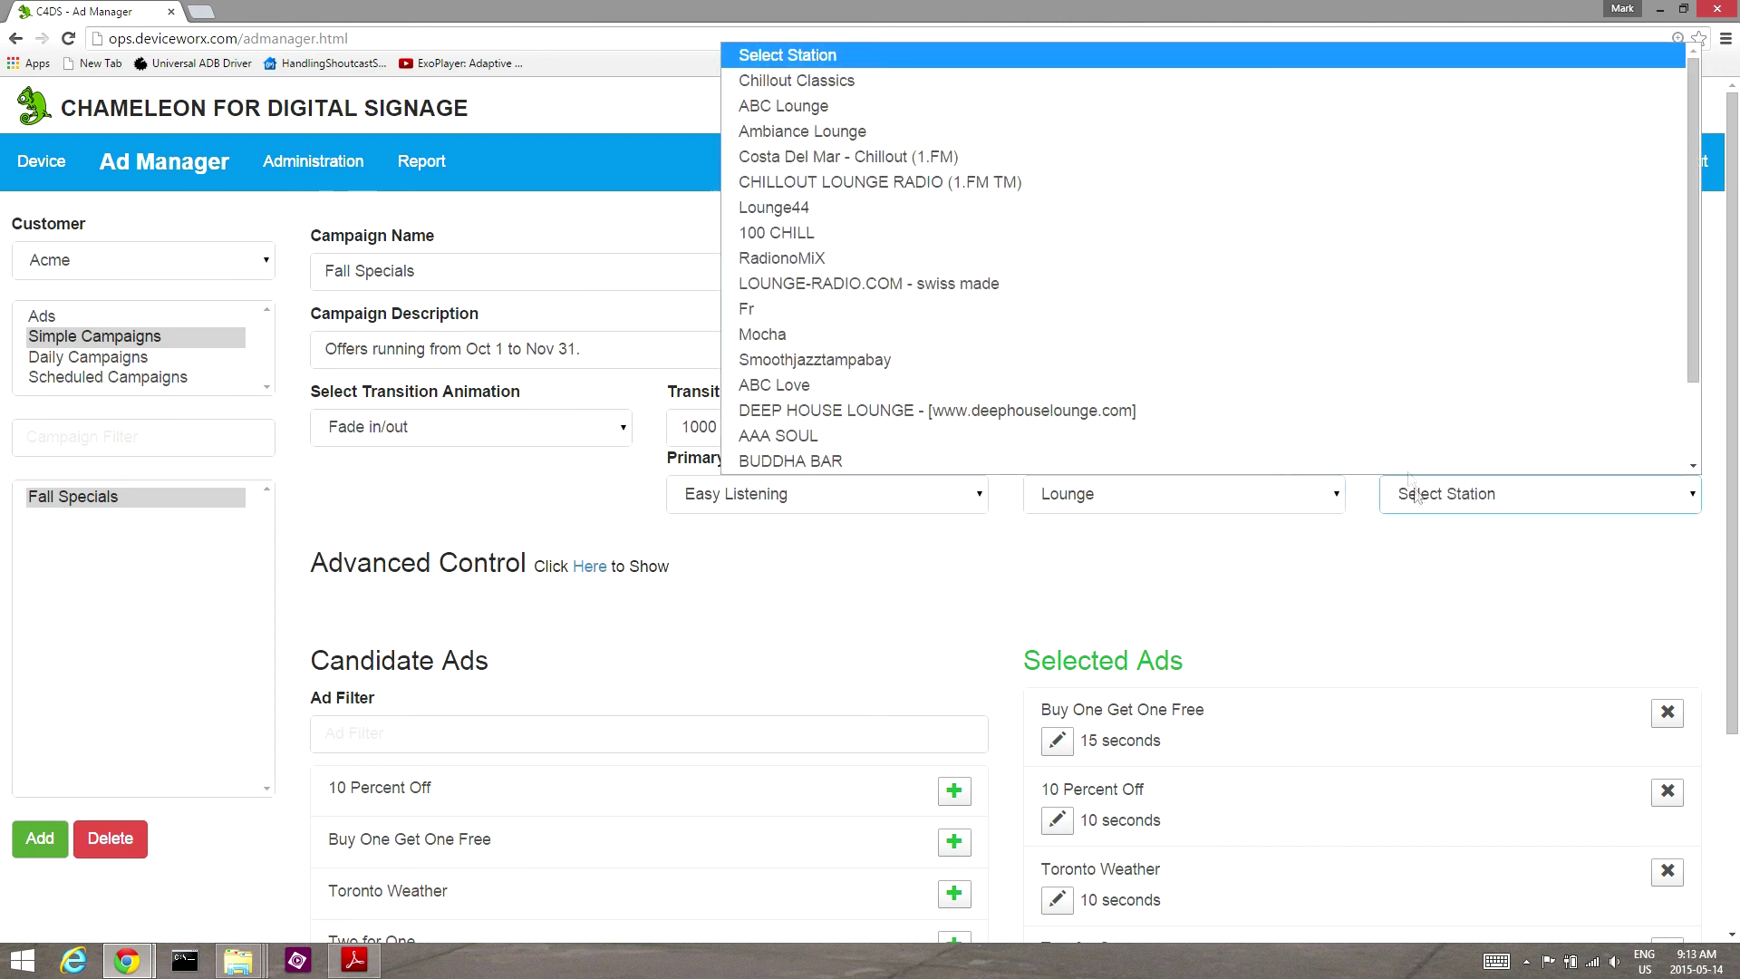
left_click(915, 132)
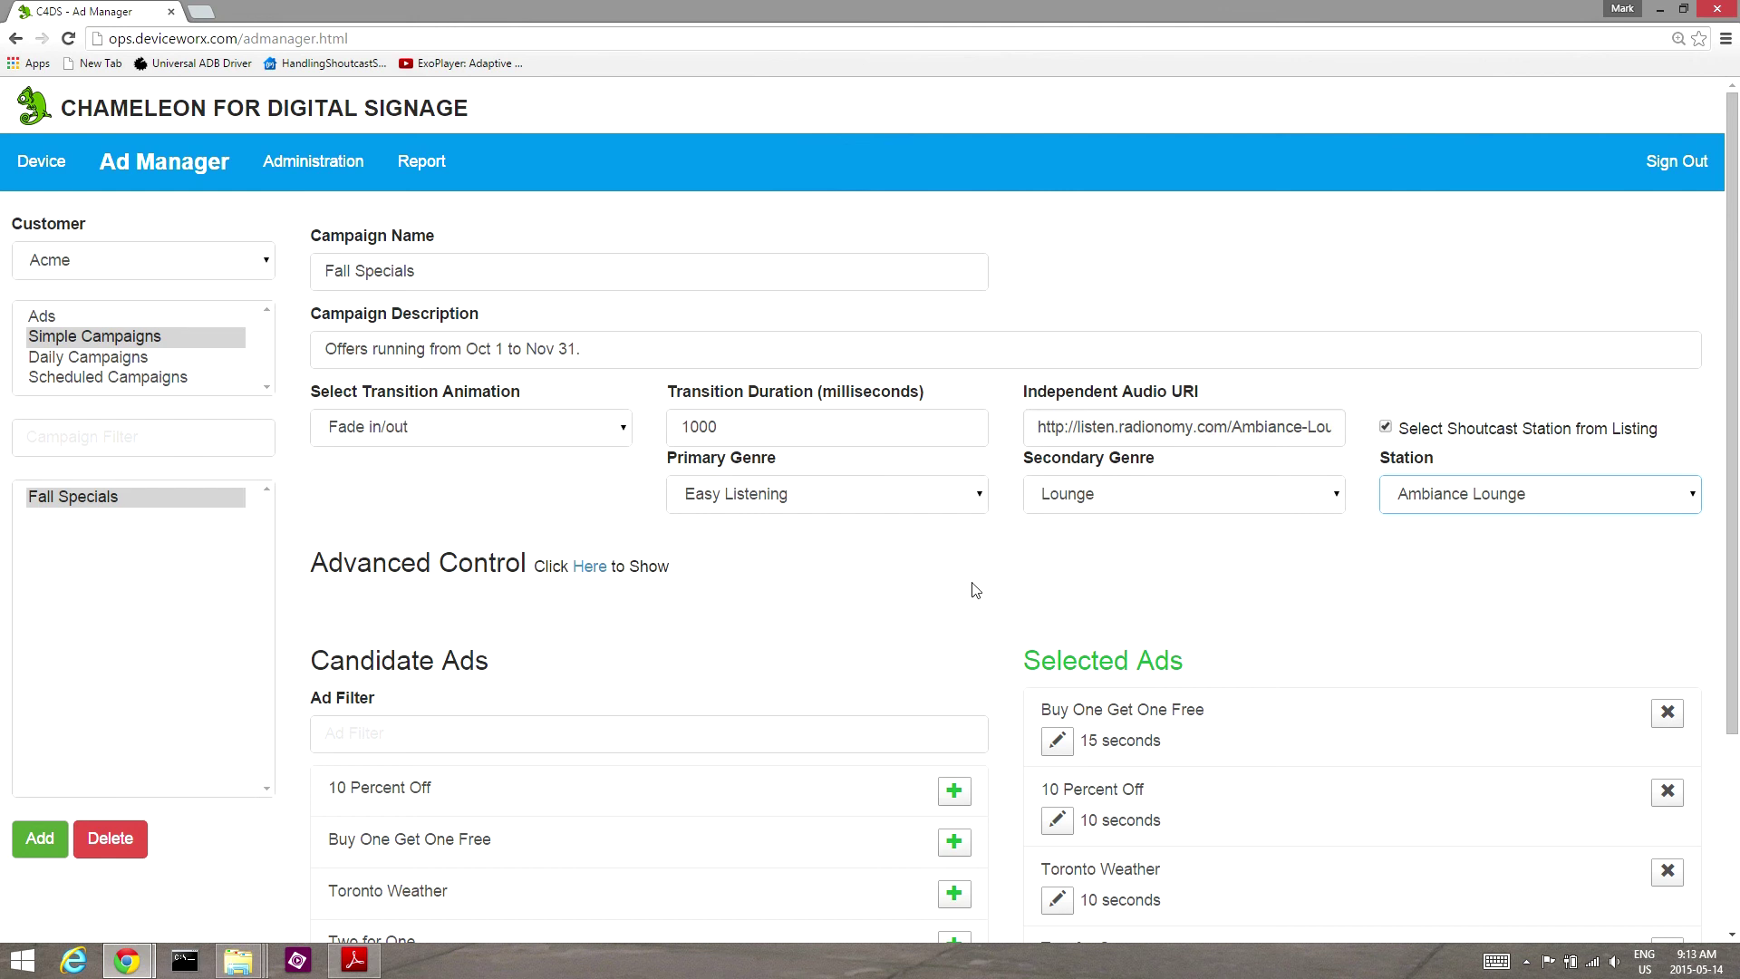
scroll(841, 664, "down", 2)
scroll(840, 665, "down", 1)
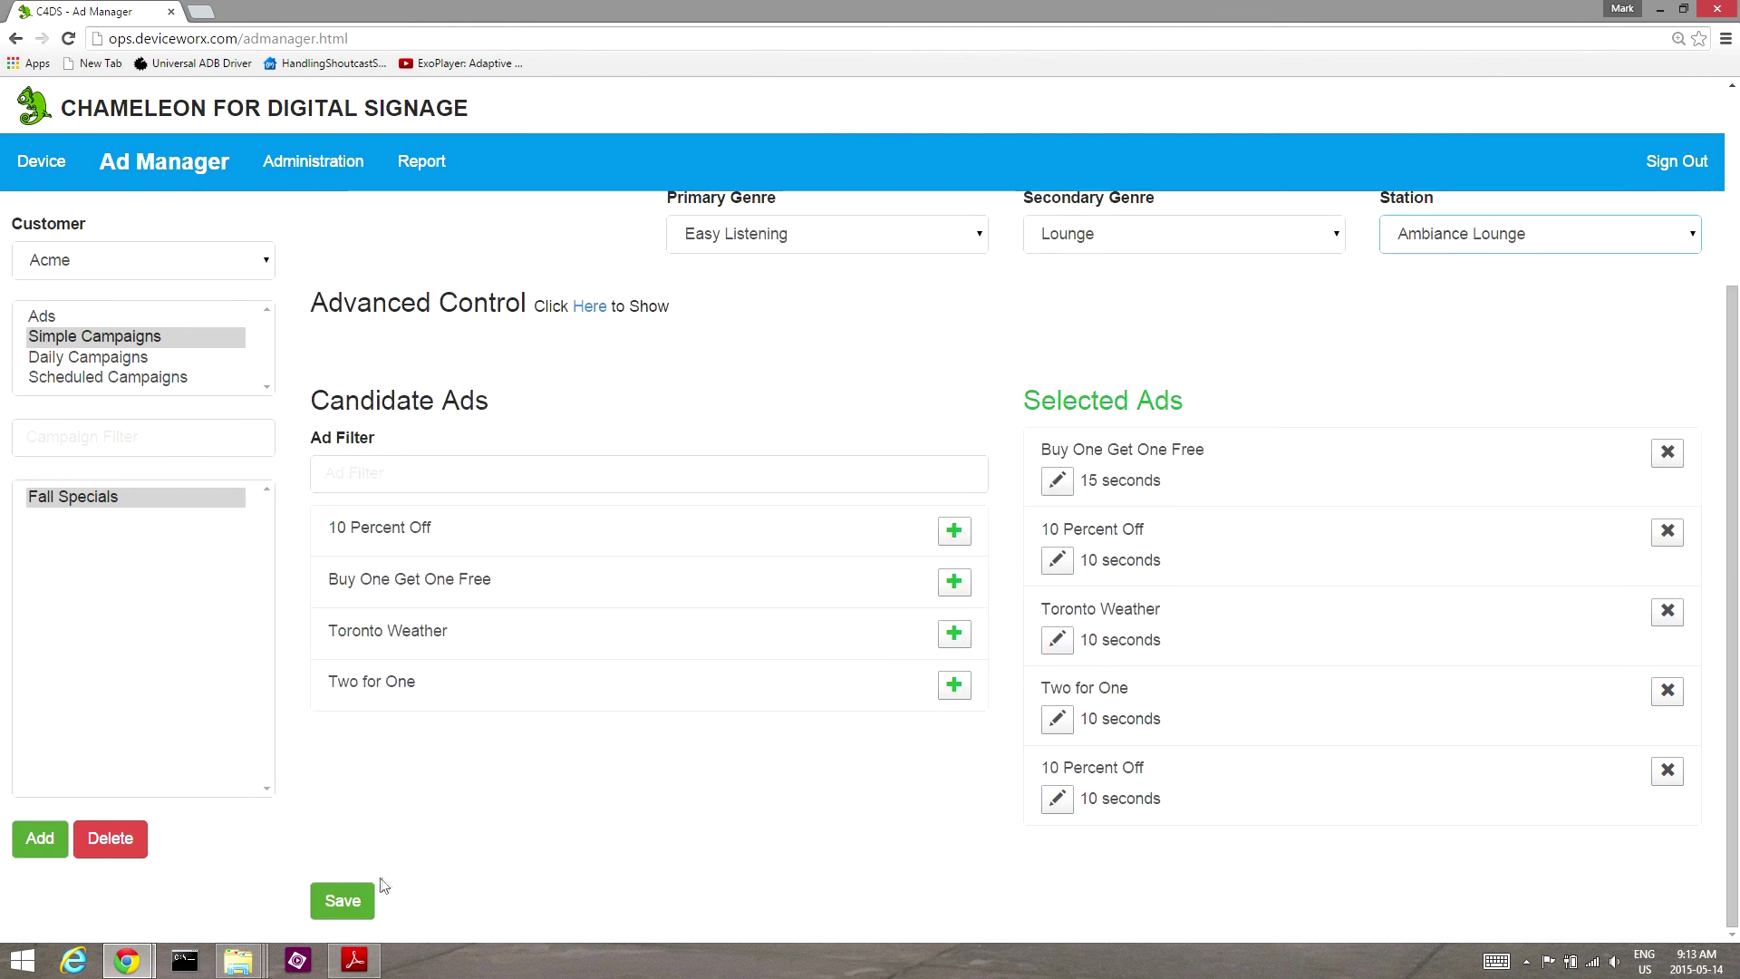
left_click(345, 901)
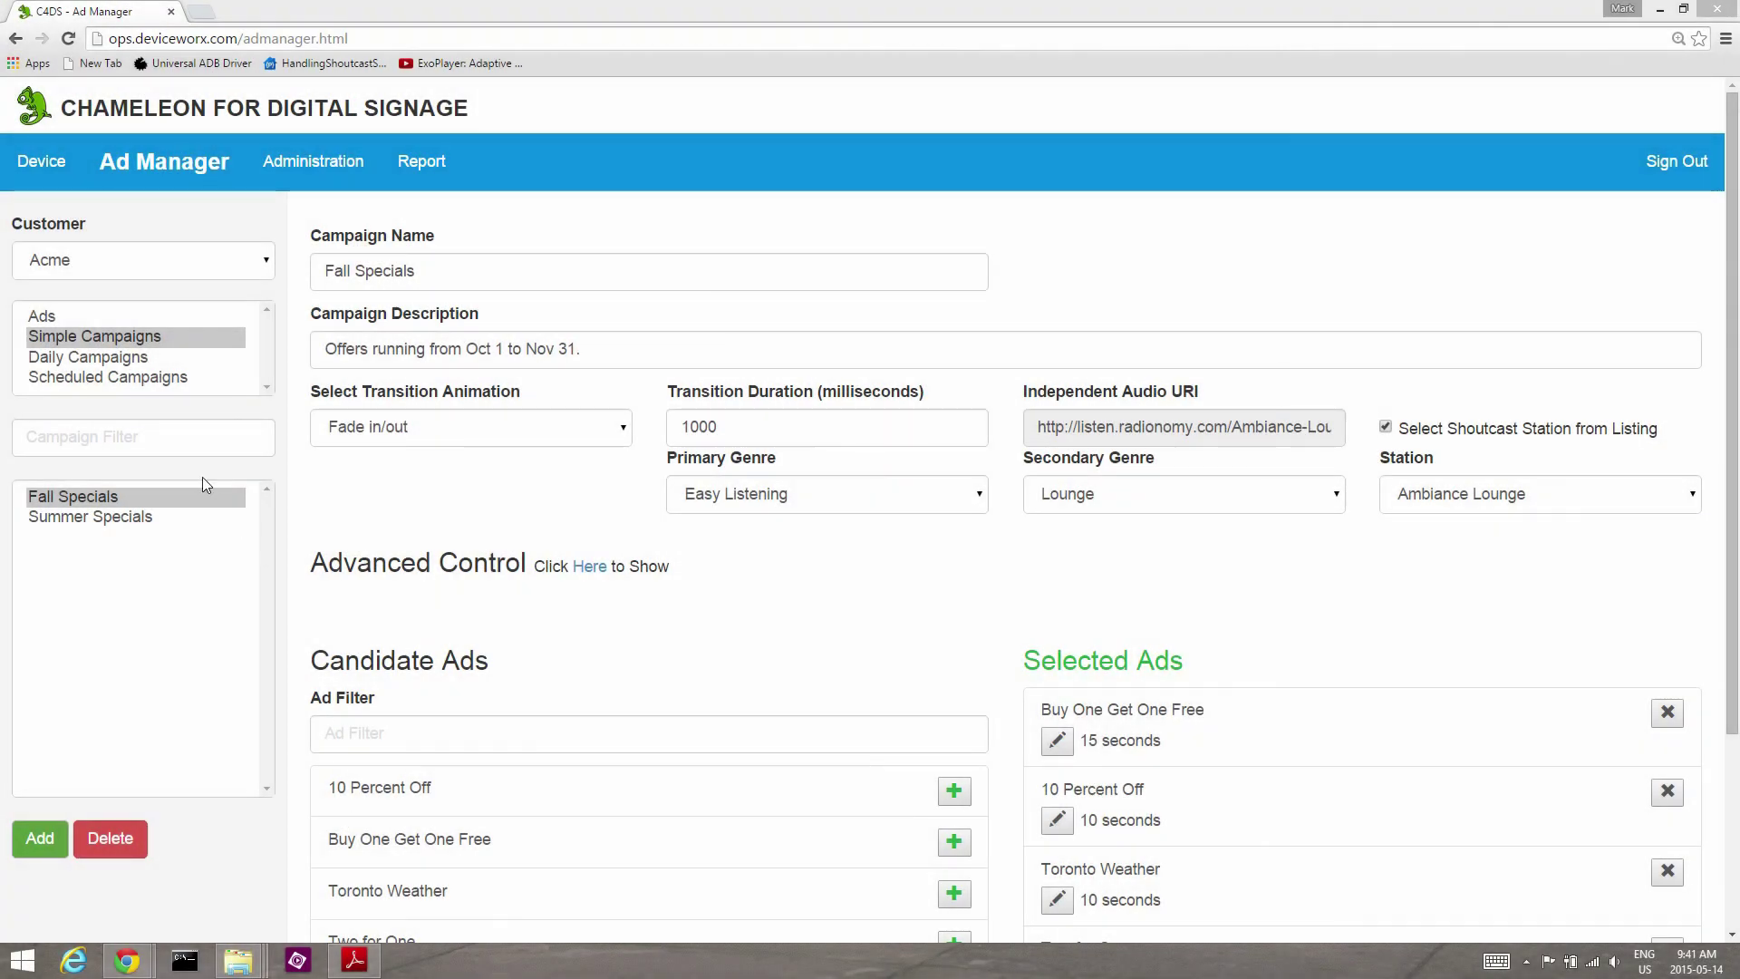
Return to the Acme device list from the campaign editor
left_click(52, 168)
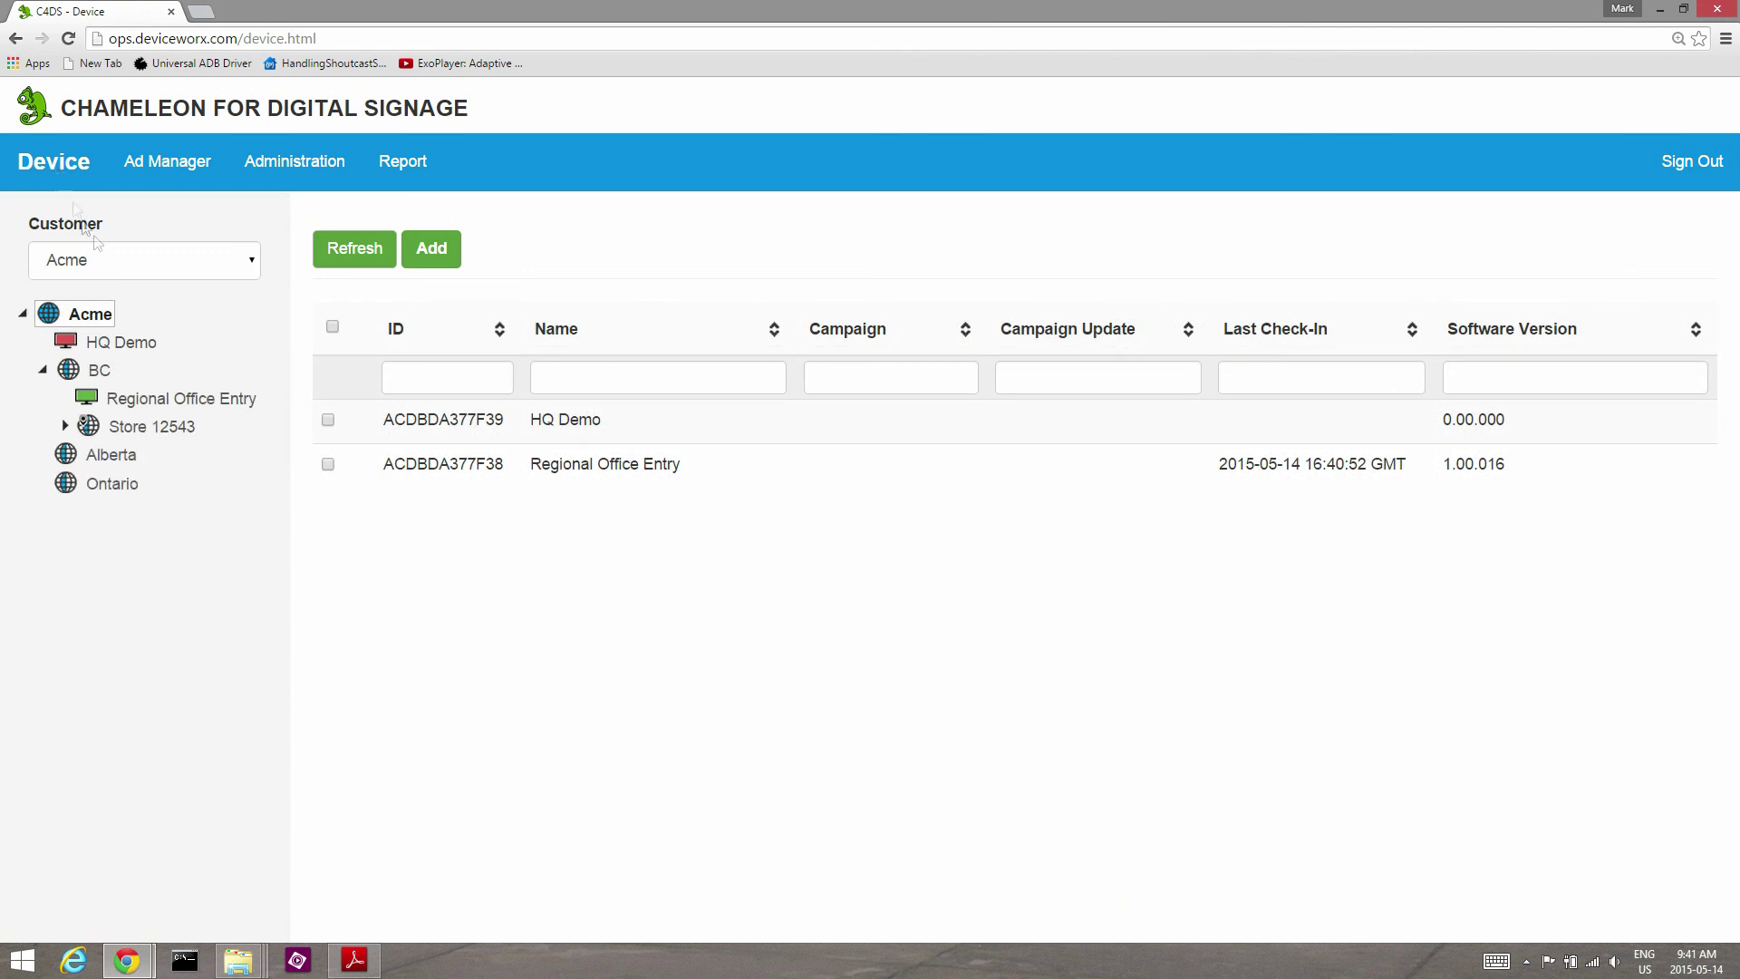
Select Fall Specials as the Ad Selection for Regional Office Entry and save the device
left_click(172, 398)
scroll(583, 660, "down", 3)
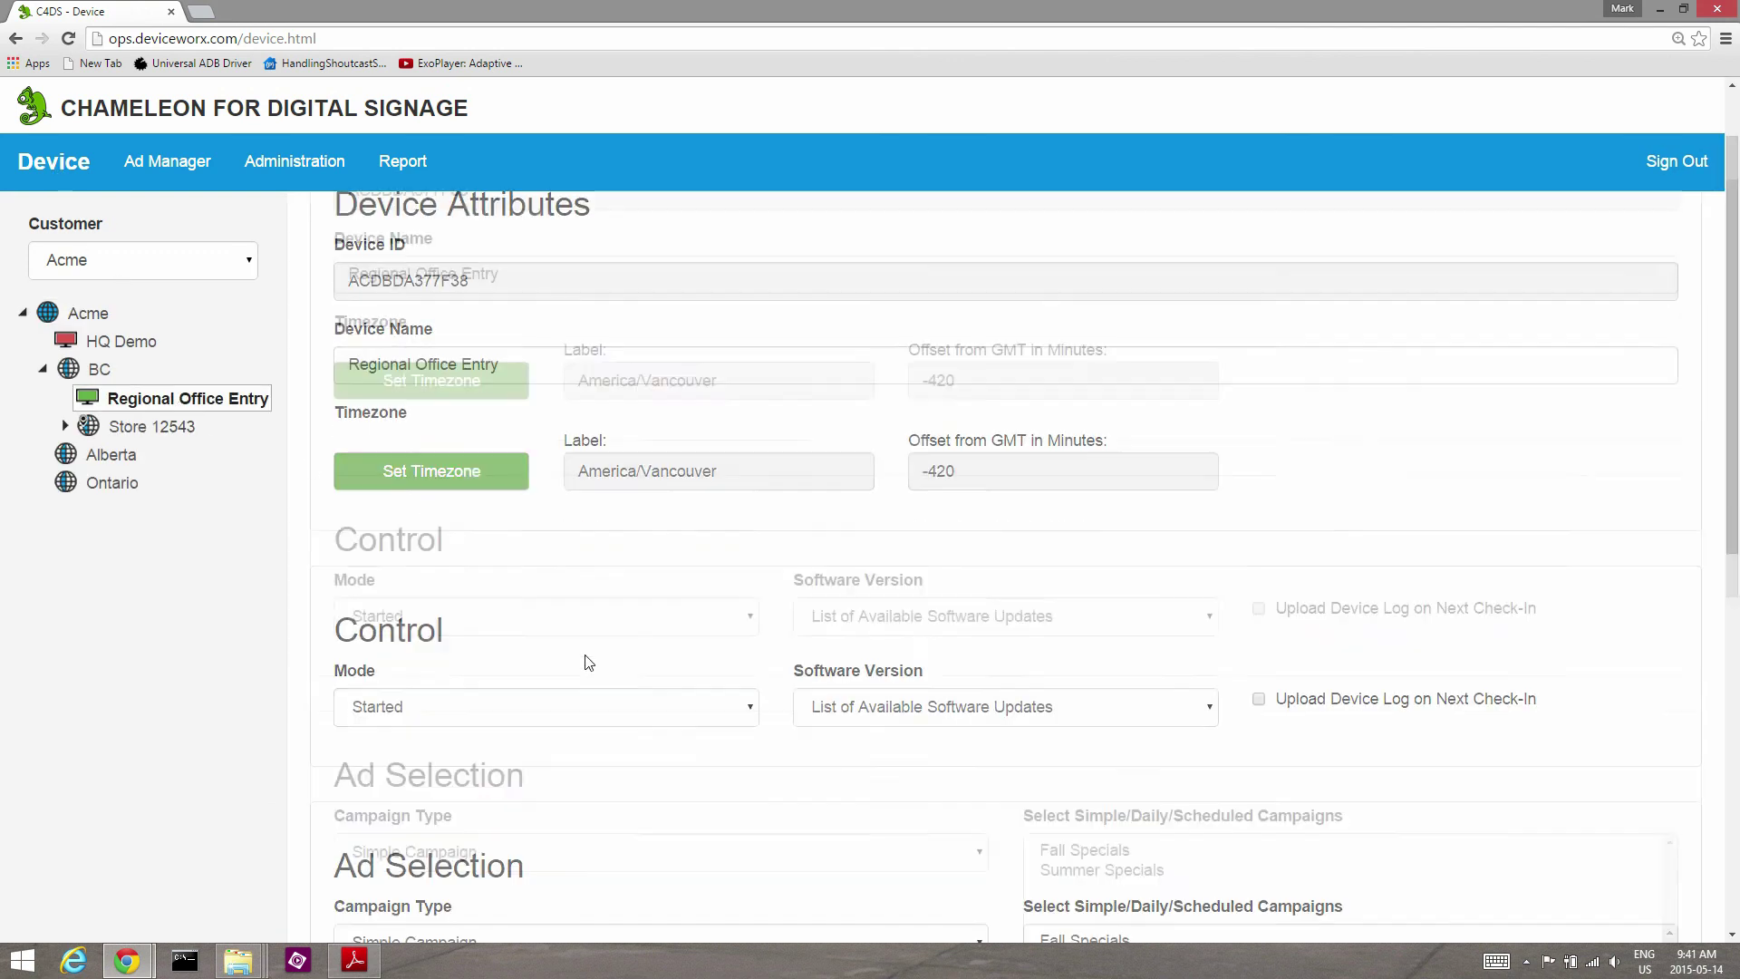
scroll(617, 648, "down", 1)
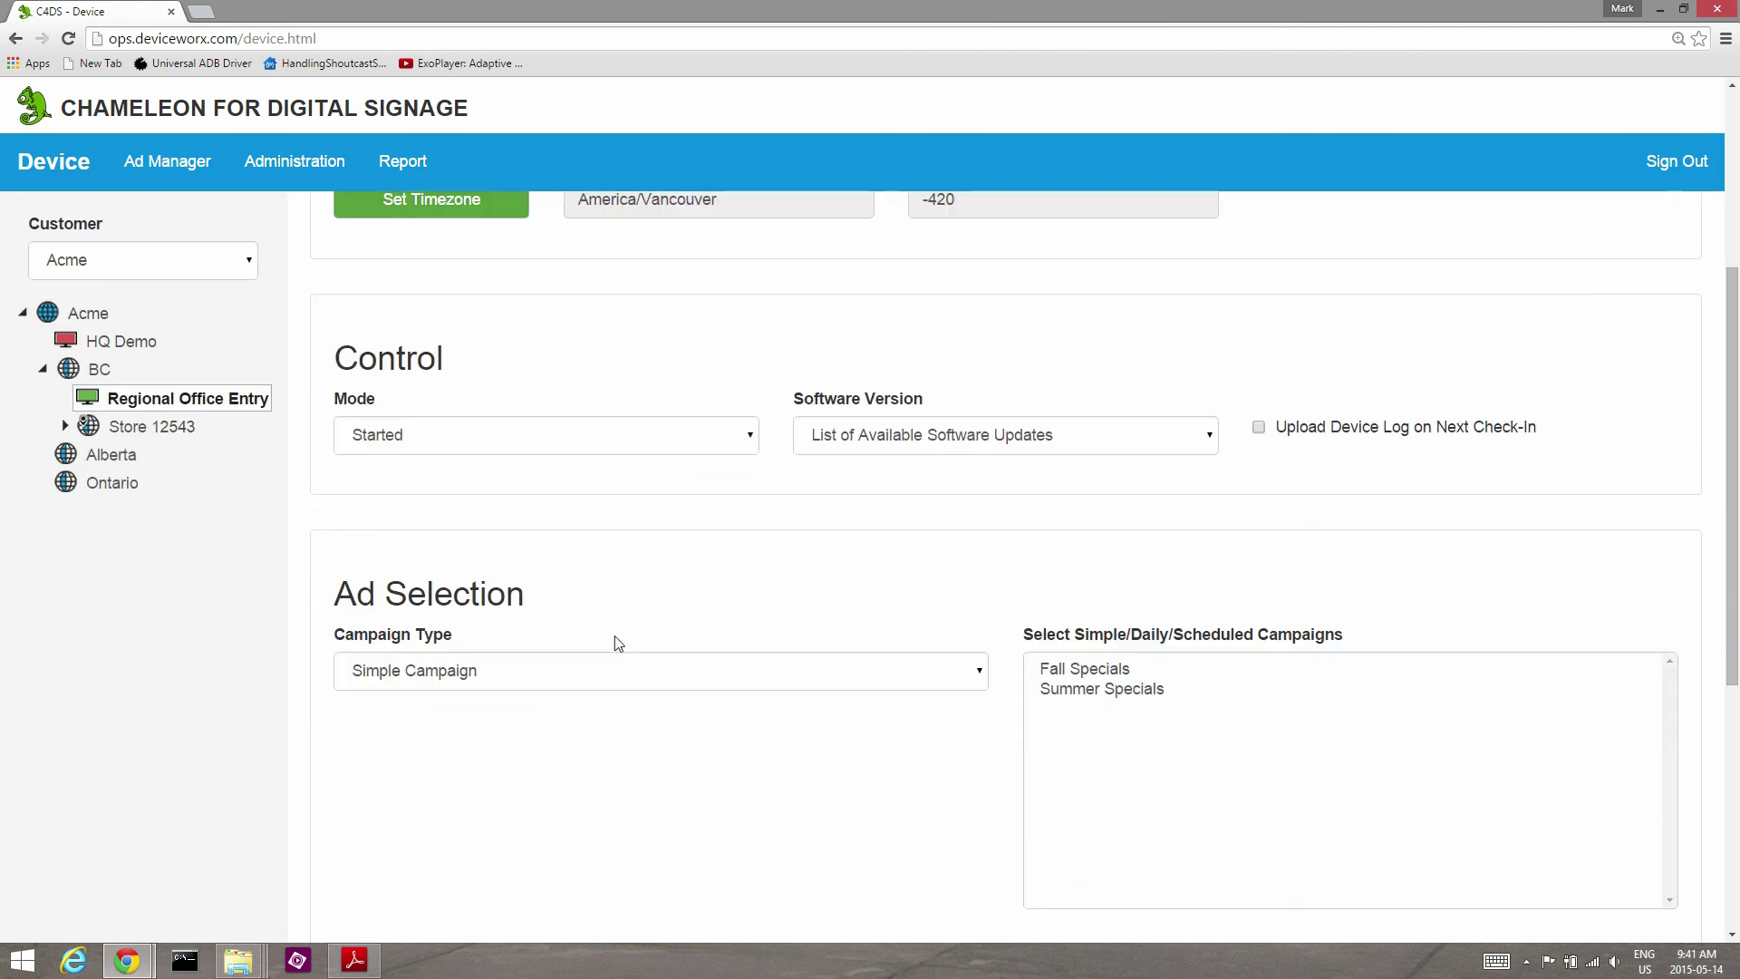
left_click(1076, 672)
scroll(839, 686, "down", 5)
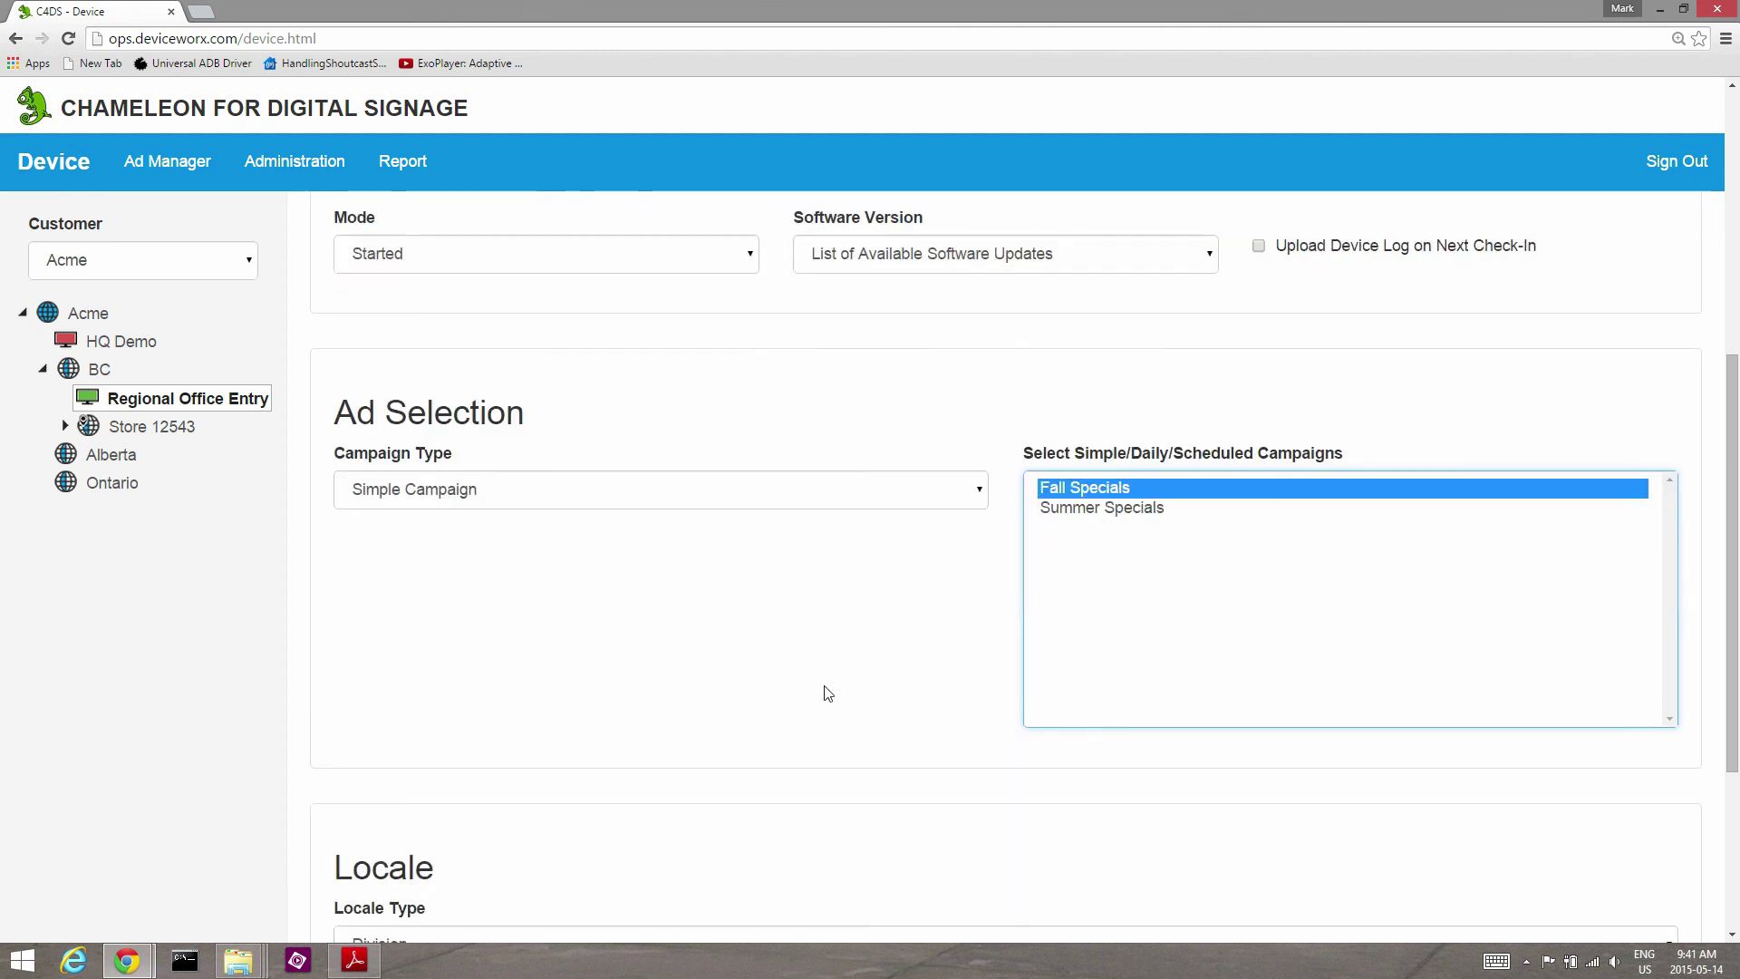
left_click(317, 906)
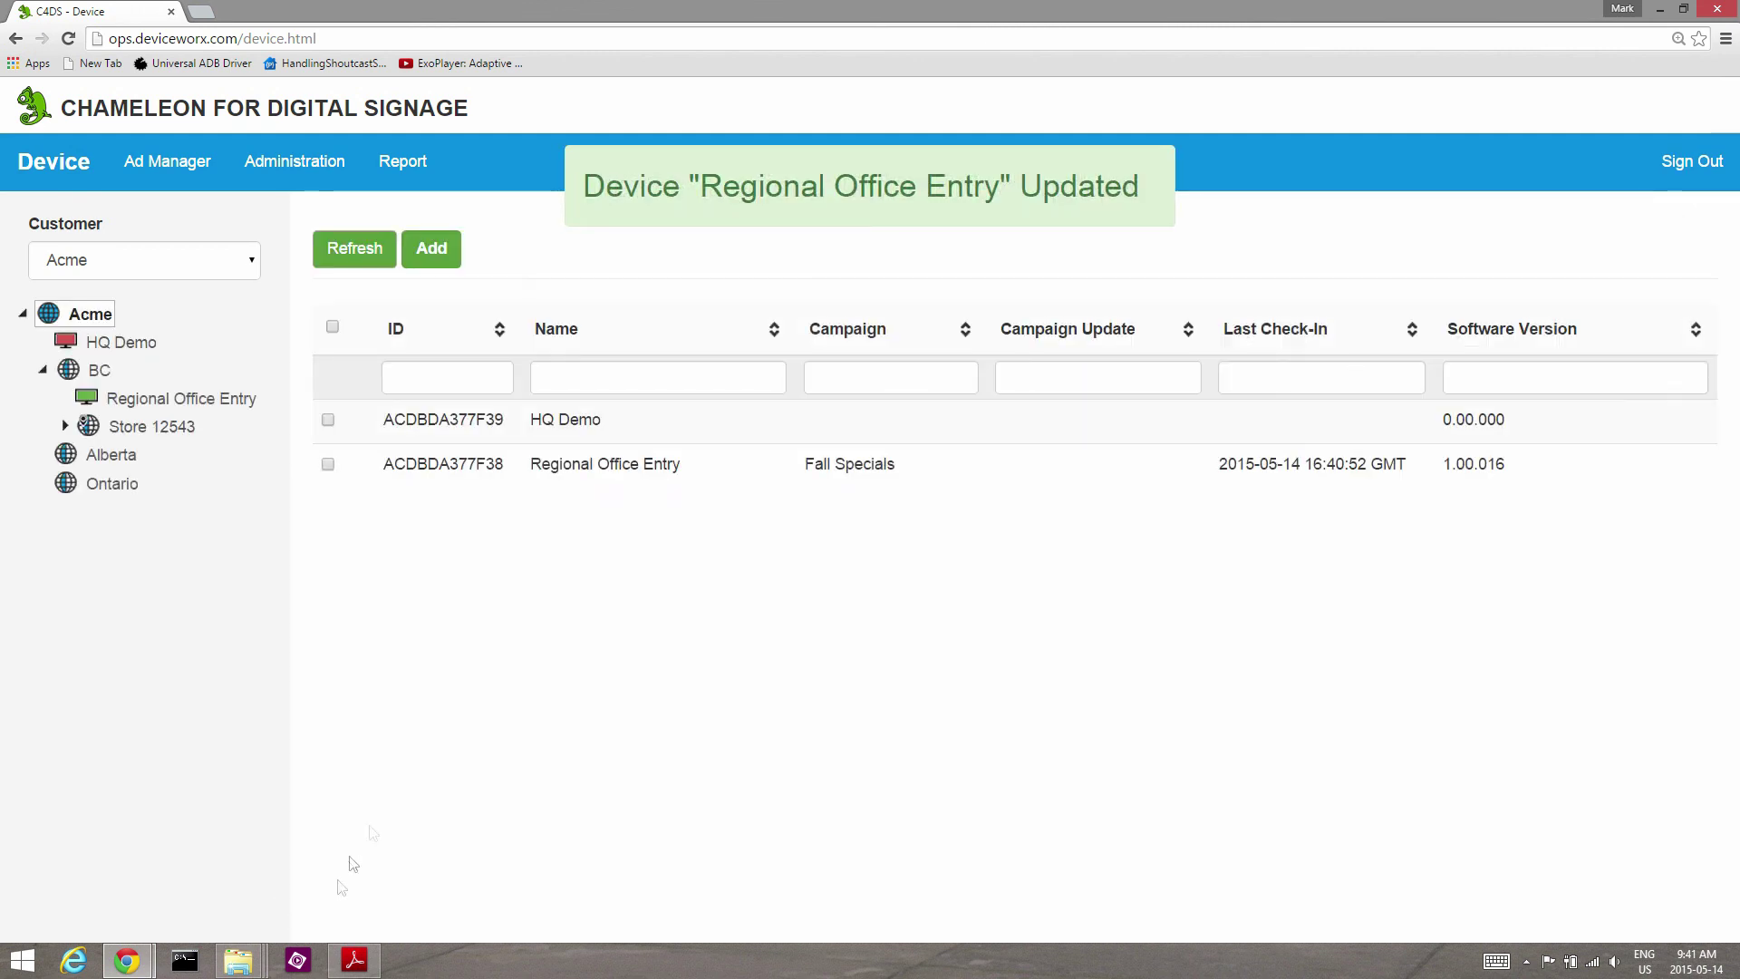